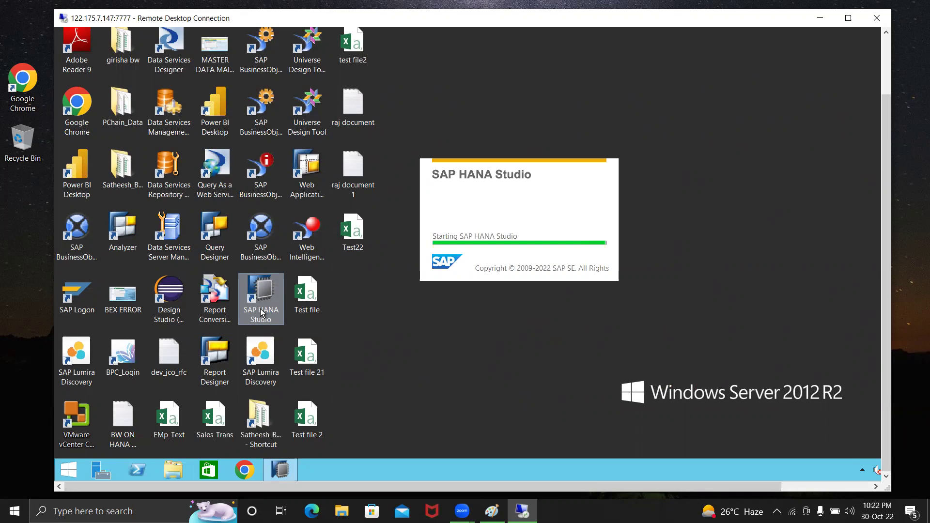
Widen the Remote Desktop window on both sides so it spans nearly the full desktop width.
click(59, 226)
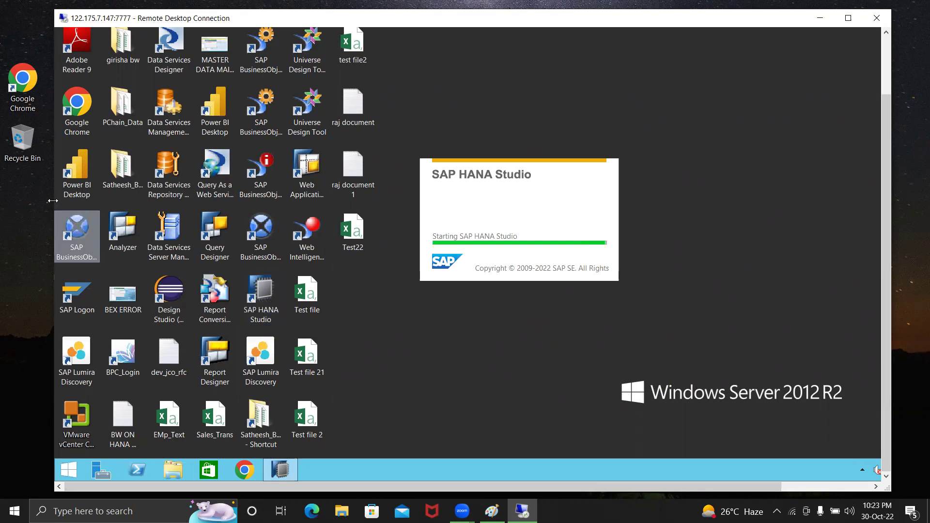
drag(52, 200, 9, 200)
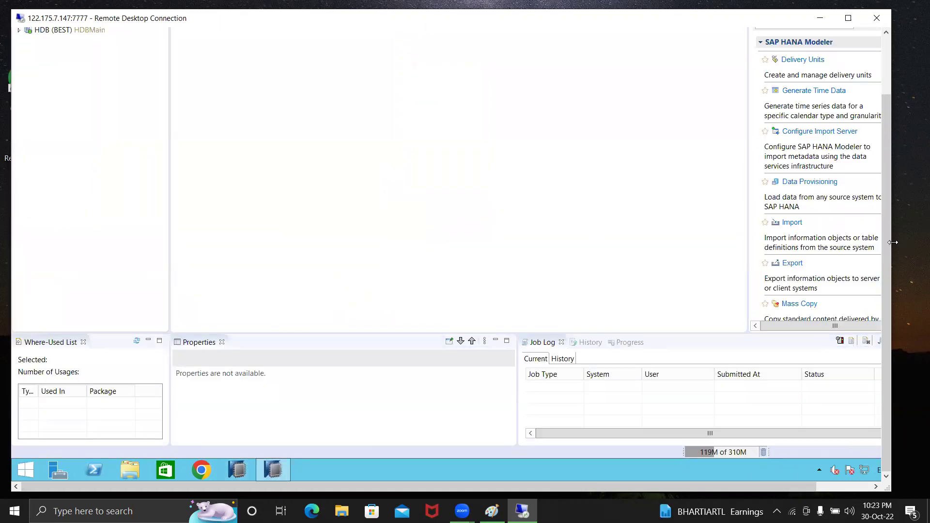
drag(893, 242, 918, 242)
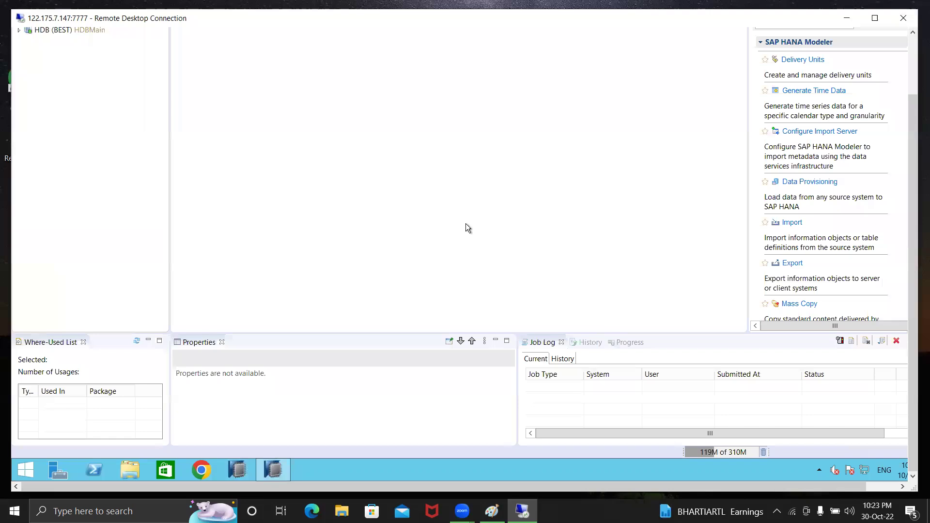
Expand the HDB system and its Content folder, and select the ZTRAINING29 package.
click(19, 30)
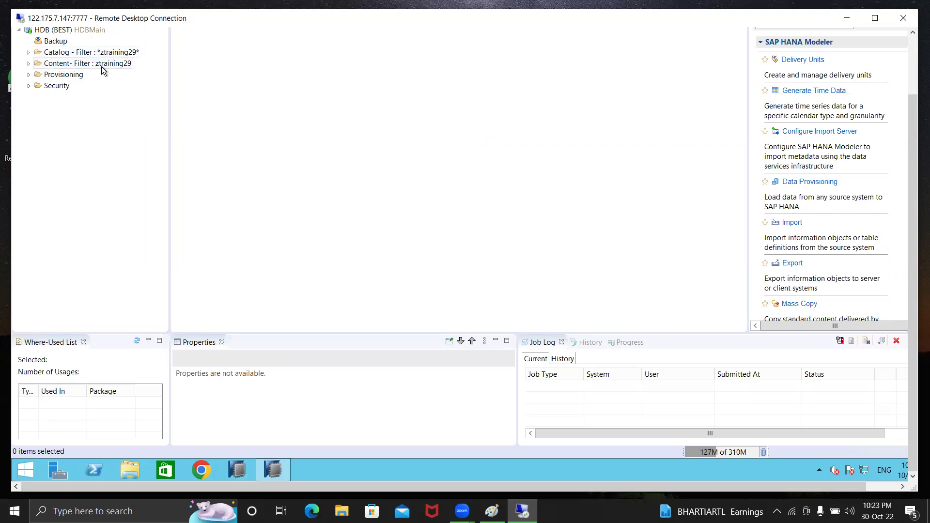
click(28, 64)
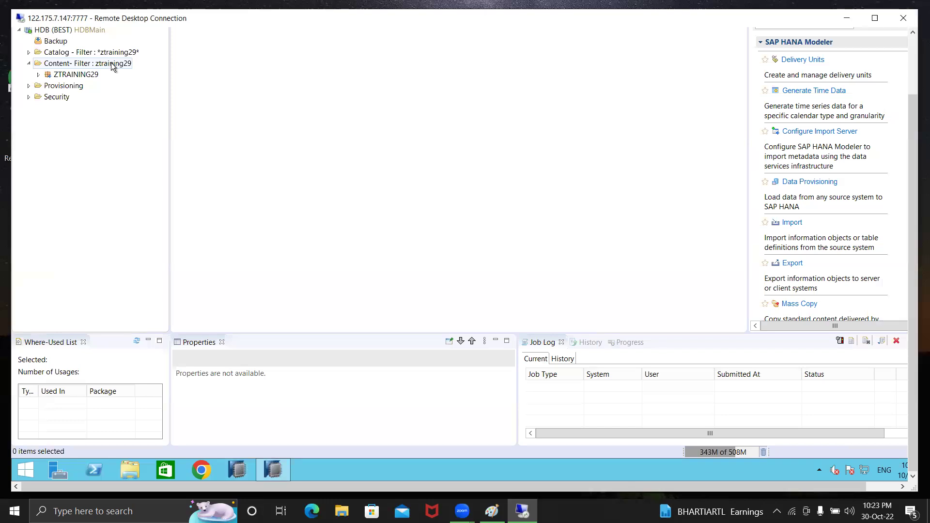
click(111, 65)
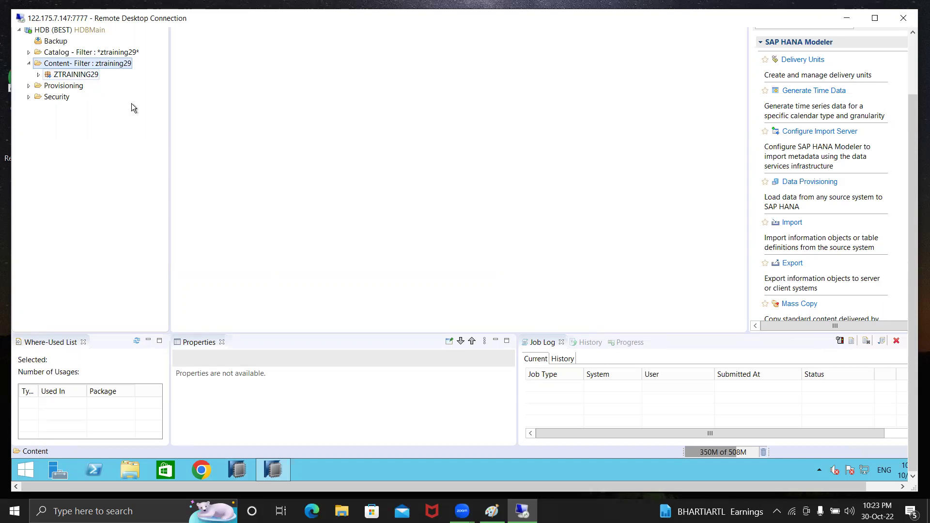
click(74, 76)
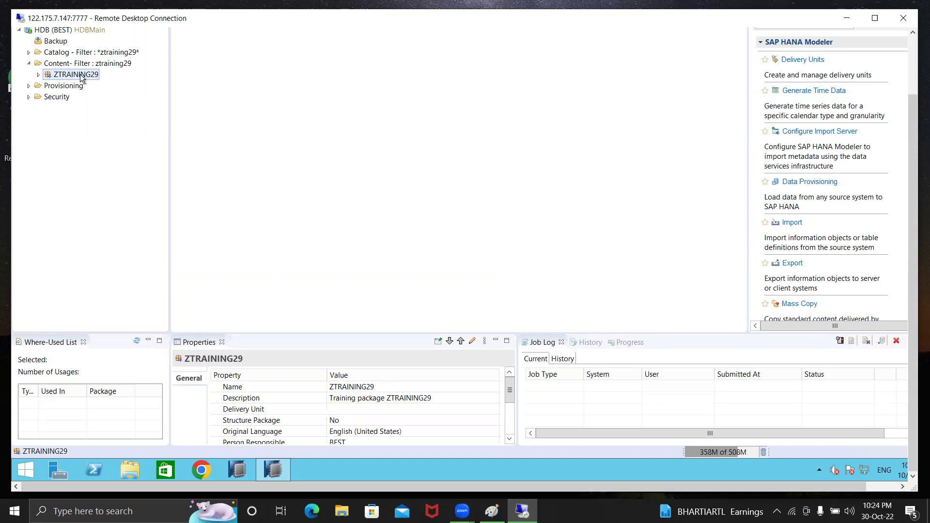
Start a new standard attribute view in the ZTRAINING29 package and name it AT_COMPANY.
right_click(80, 76)
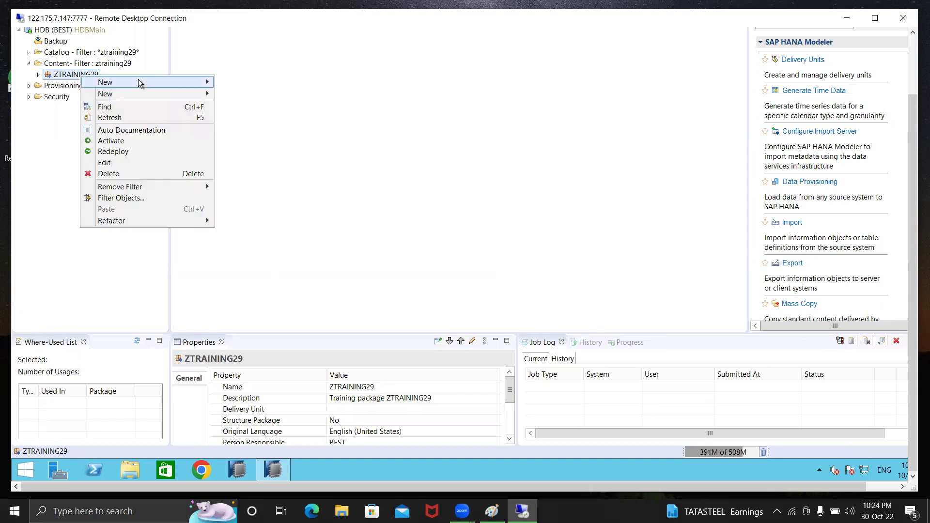
mouse_move(138, 80)
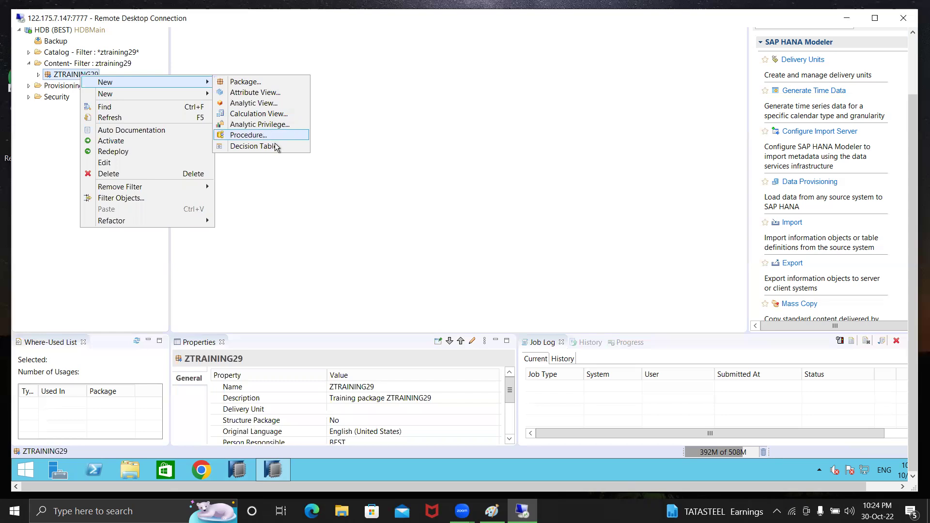
click(282, 93)
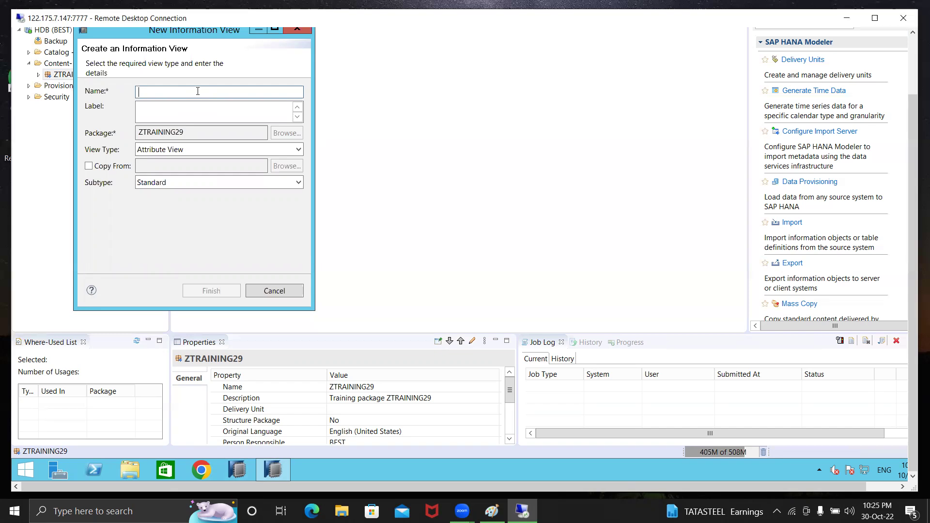
text(CO)
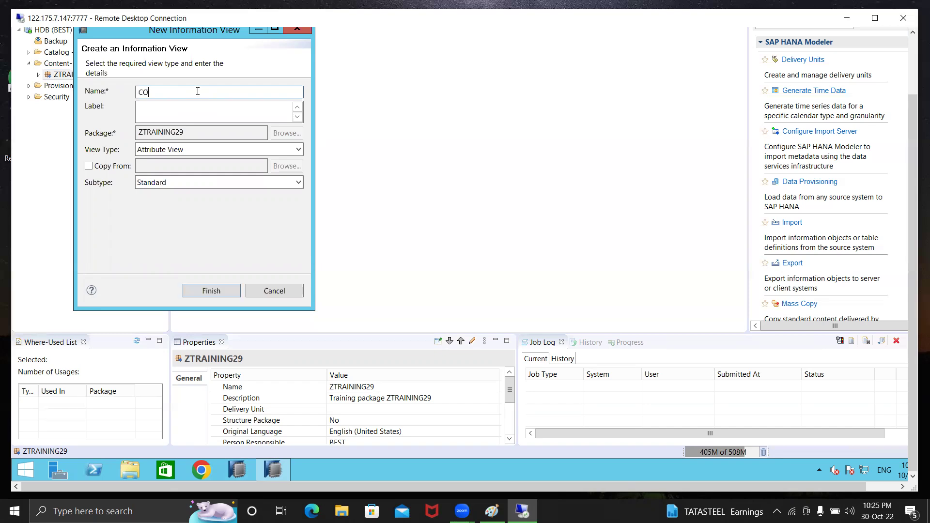
text(MPANY33)
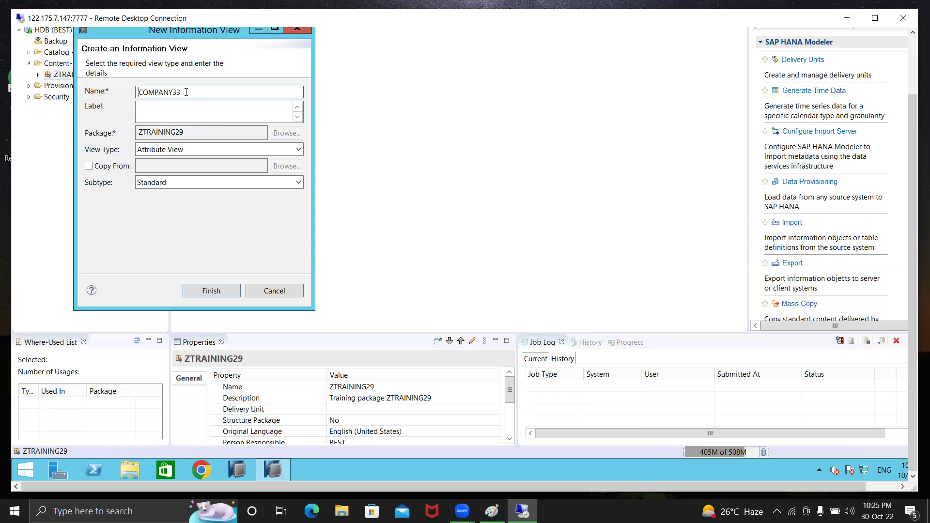
key(BackSpace)
key(BackSpace)
click(138, 92)
text(AT_)
key(Tab)
Set the new view's label to "attribute view" and finish creating the view.
click(207, 106)
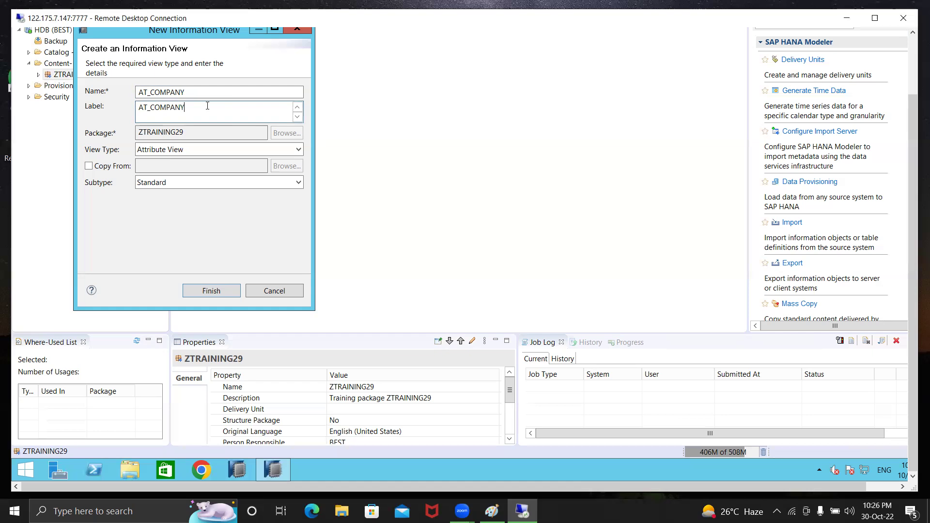
click(193, 91)
click(186, 107)
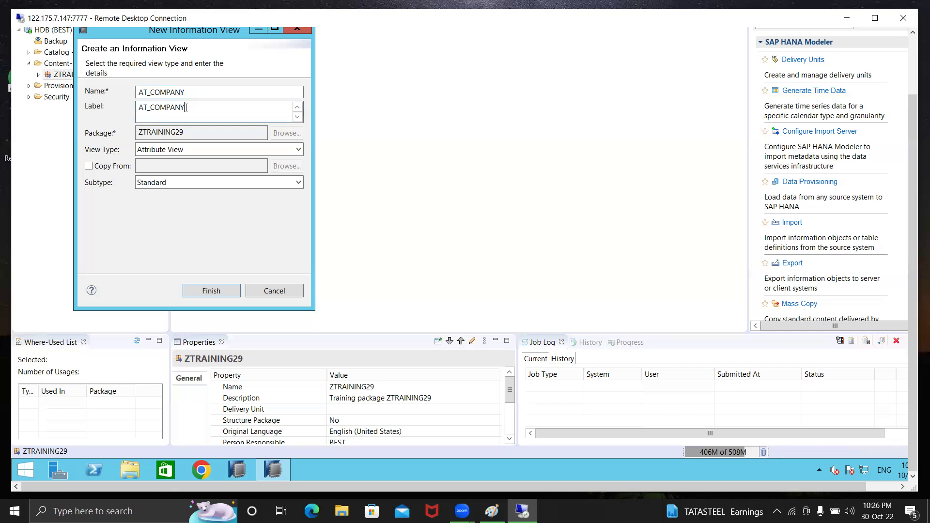
click(190, 93)
click(190, 107)
key(BackSpace)
key(BackSpace)
key(BackSpace)
key(BackSpace)
key(BackSpace)
key(BackSpace)
key(BackSpace)
key(BackSpace)
key(BackSpace)
key(BackSpace)
text(attribute view)
click(211, 291)
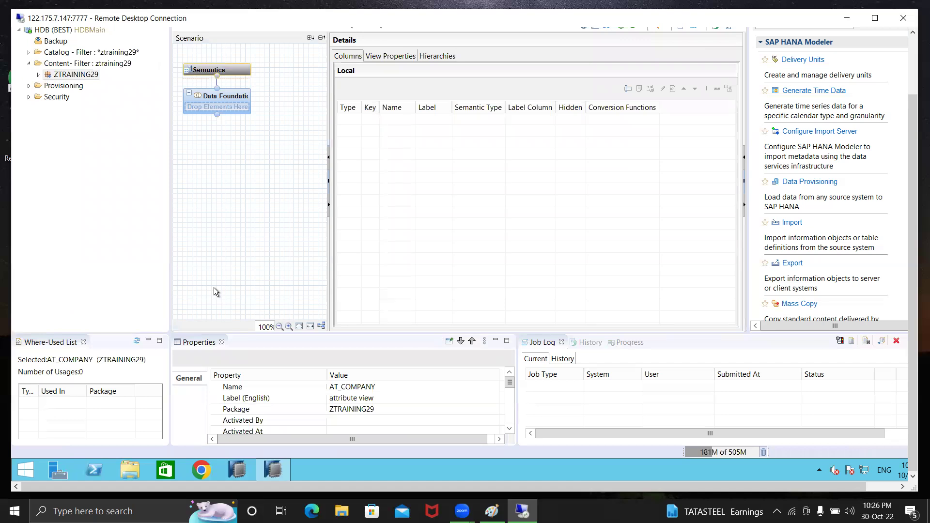
Search for t001 among the objects that can be added to the Data Foundation and look through the matching items.
mouse_move(226, 68)
mouse_move(231, 99)
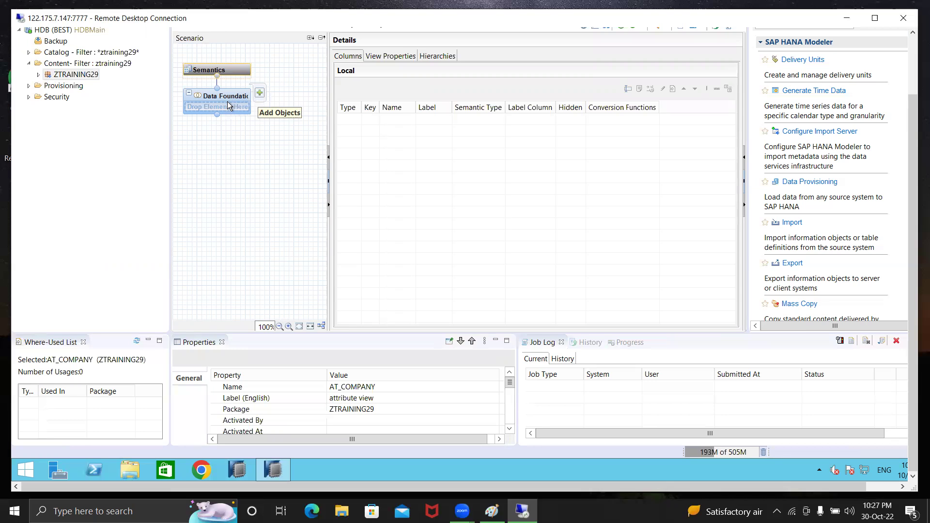
click(260, 94)
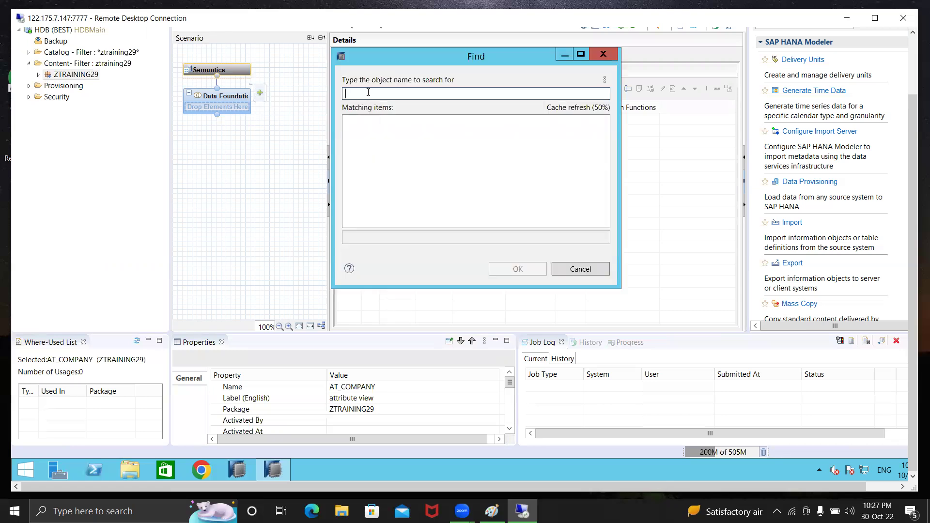
text(t001)
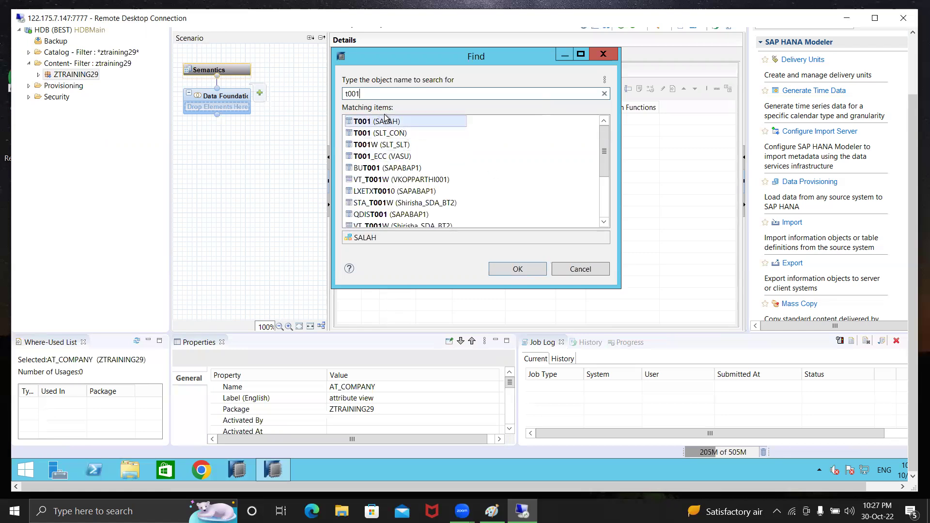
click(604, 223)
click(603, 222)
click(604, 222)
click(604, 222)
click(604, 222)
click(604, 222)
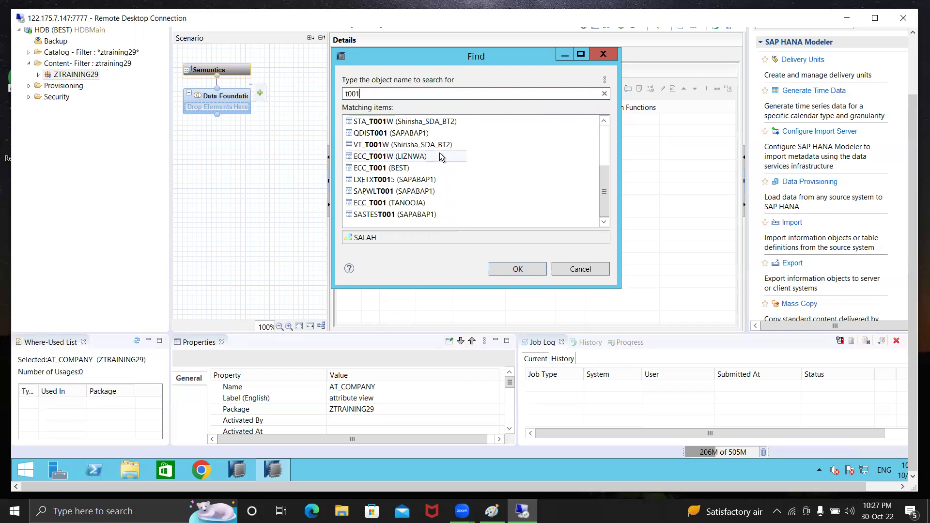
click(604, 121)
click(603, 121)
click(603, 121)
click(603, 121)
click(604, 121)
click(604, 121)
click(603, 121)
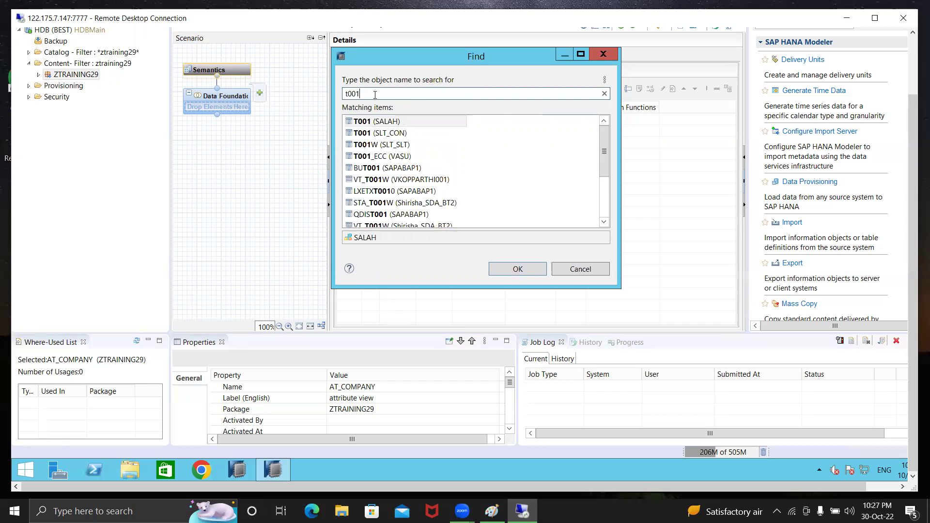
Search for T001 and add the ECC_T001 table from the BEST schema to the Data Foundation.
key(BackSpace)
key(BackSpace)
key(BackSpace)
key(BackSpace)
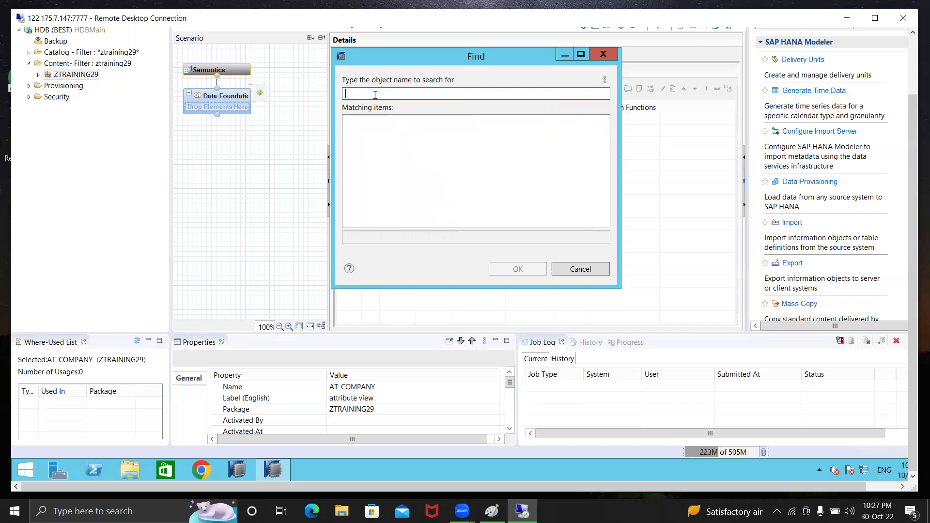
text(T001)
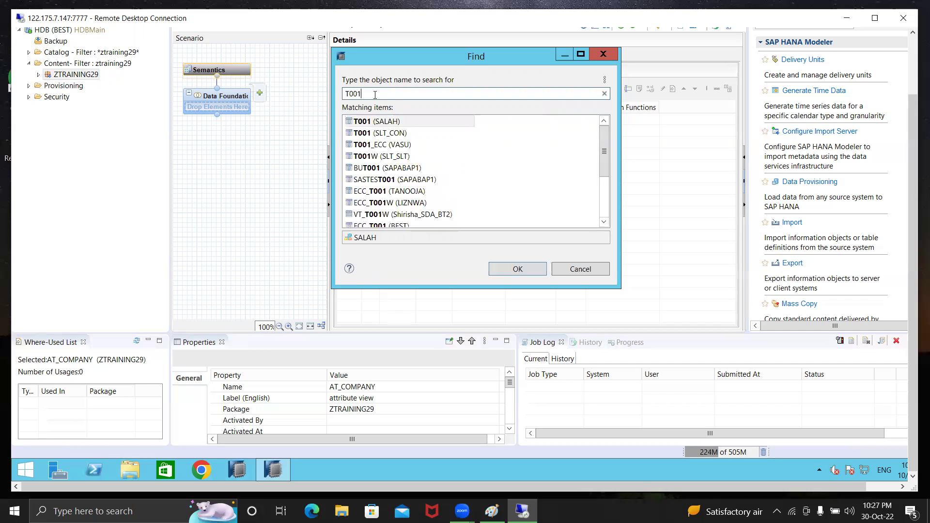
click(605, 223)
click(604, 223)
click(604, 223)
click(605, 224)
click(604, 224)
click(604, 223)
click(604, 223)
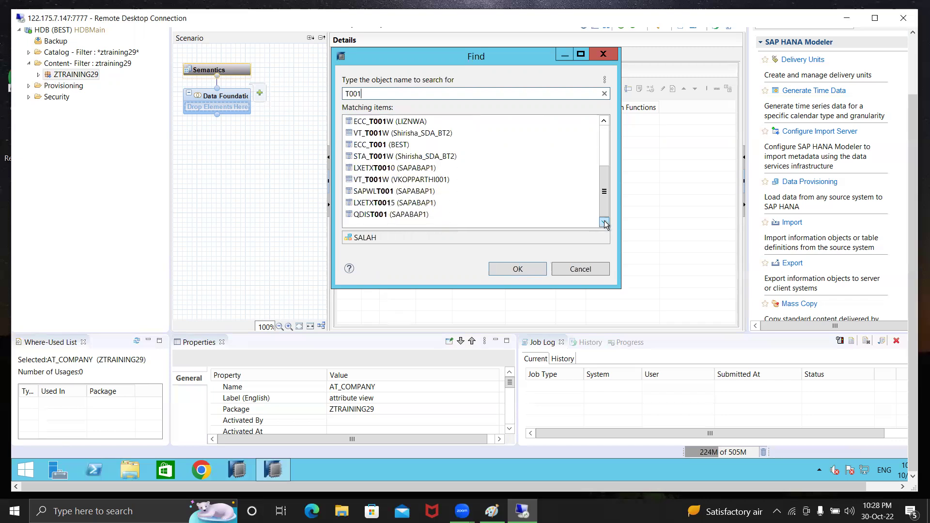
click(403, 147)
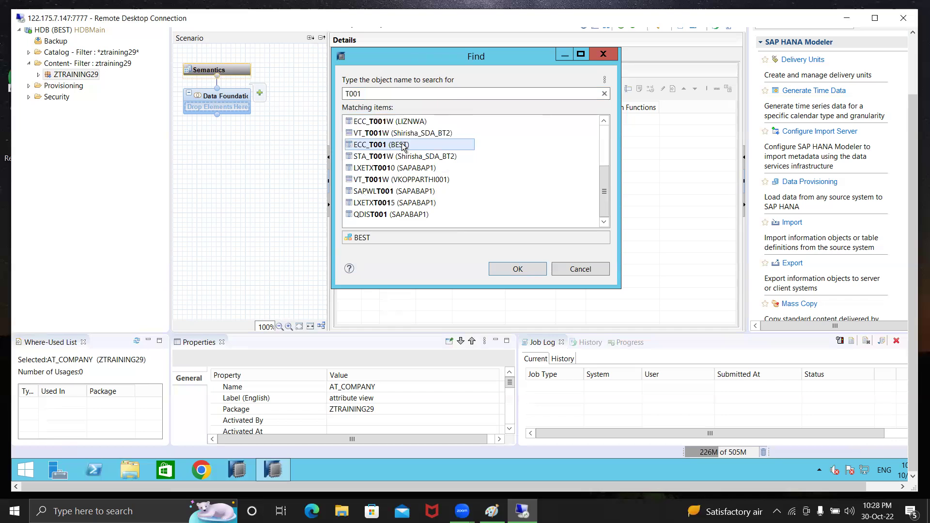
click(517, 268)
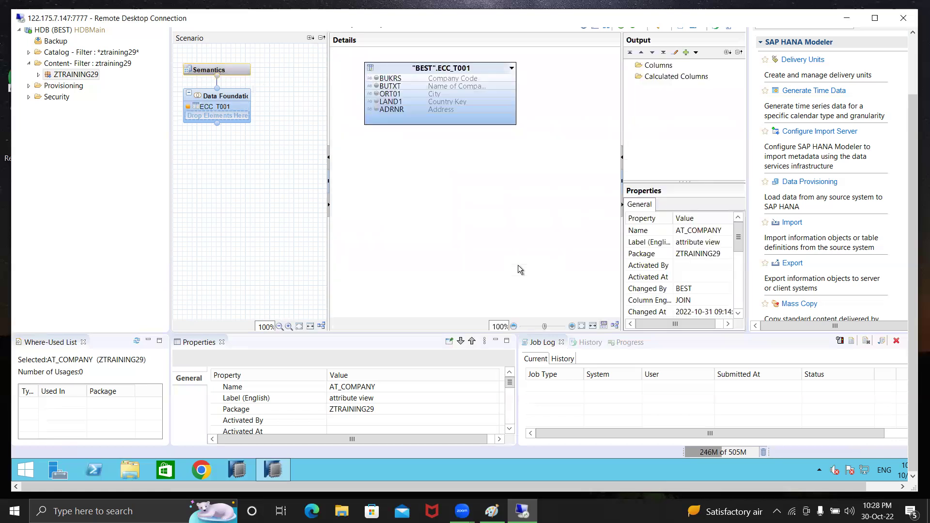
Examine the raw data of the ECC_T001 table in a data preview, and close the preview.
click(480, 67)
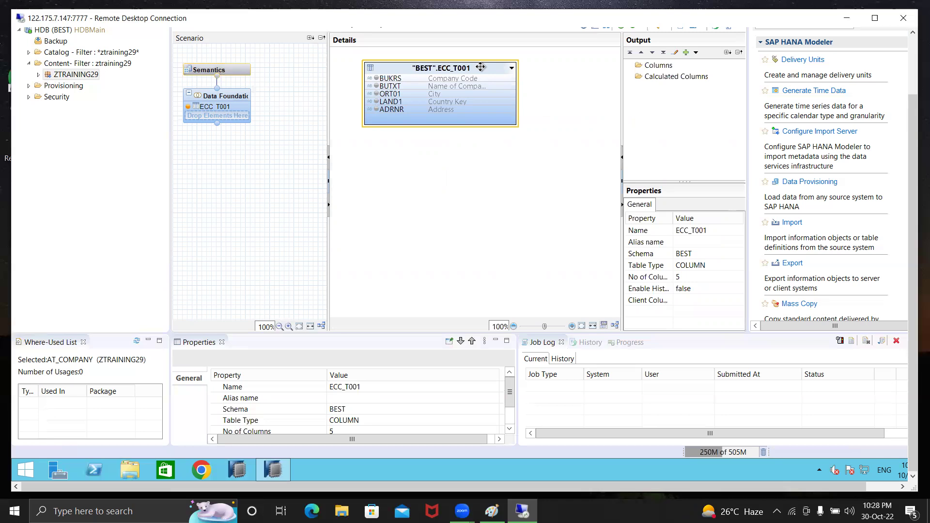
right_click(481, 66)
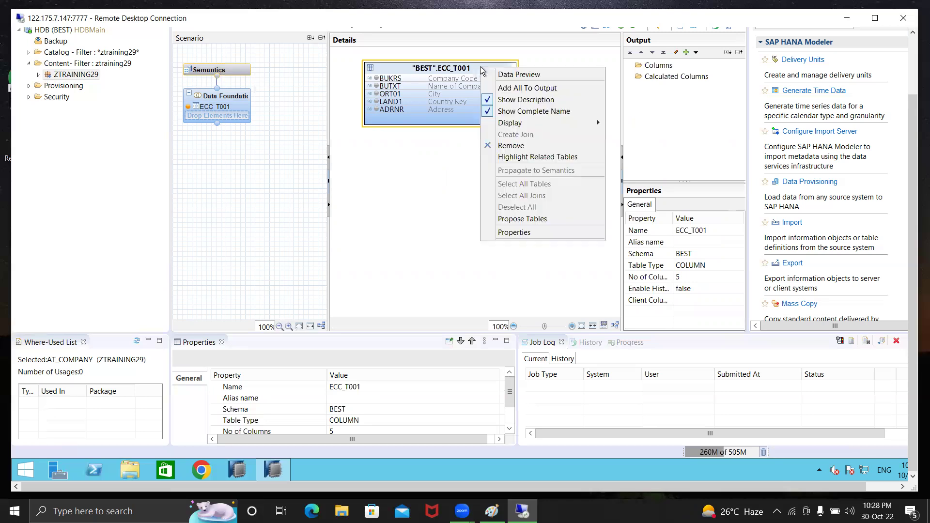
click(533, 75)
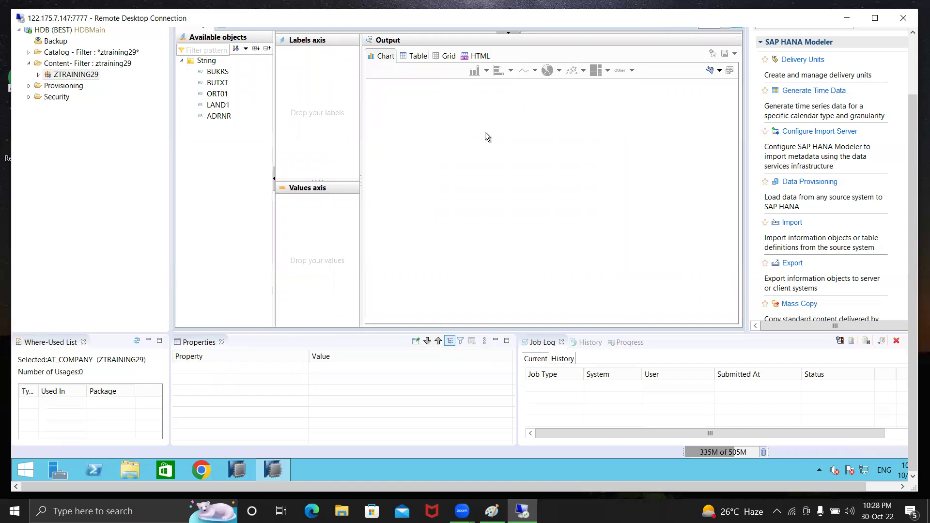
click(913, 35)
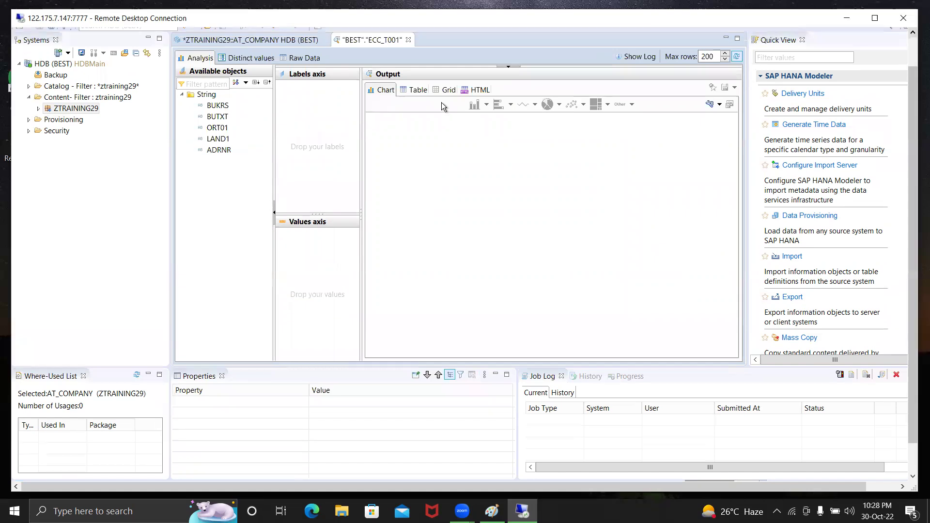
click(309, 59)
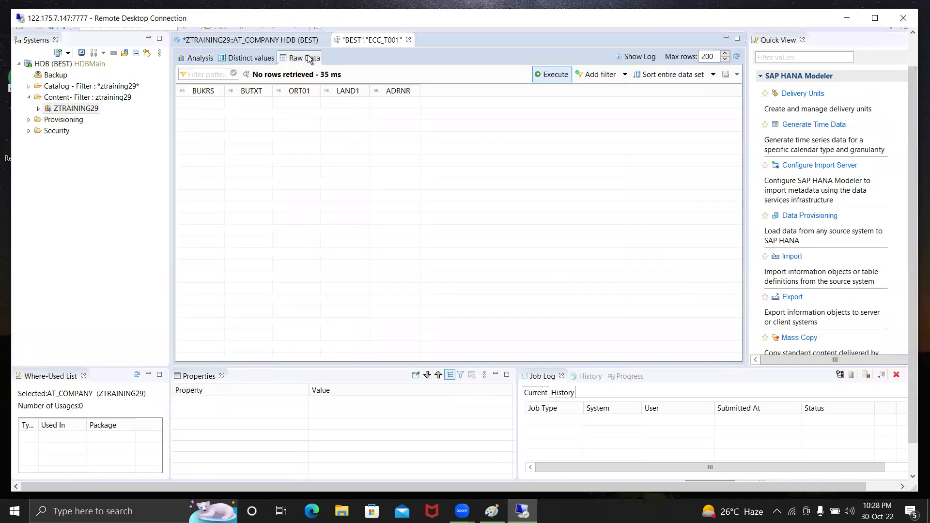
click(408, 40)
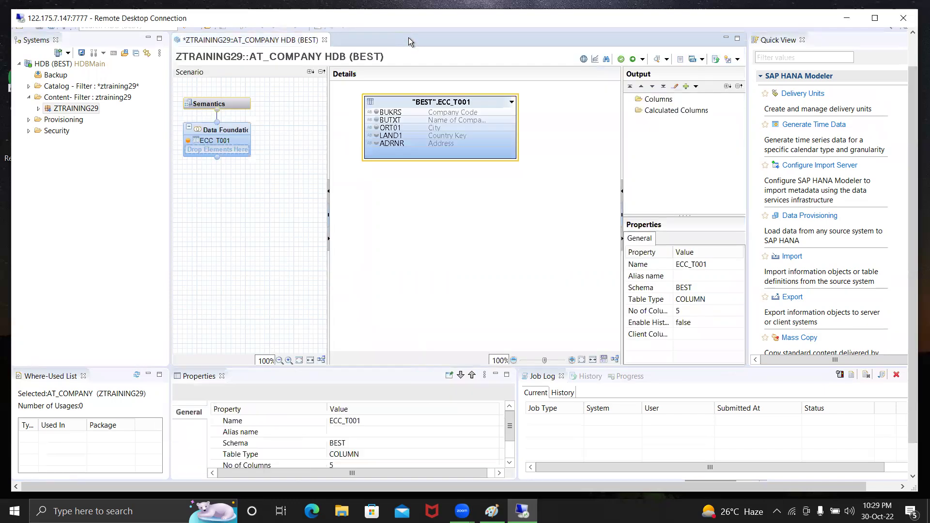
Remove the ECC_T001 table from the Data Foundation and confirm the removal.
right_click(481, 101)
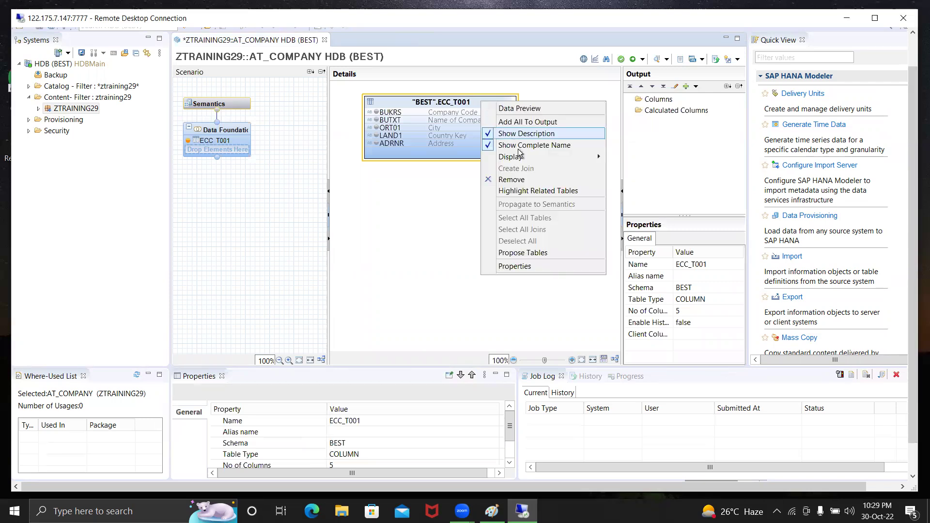
click(535, 179)
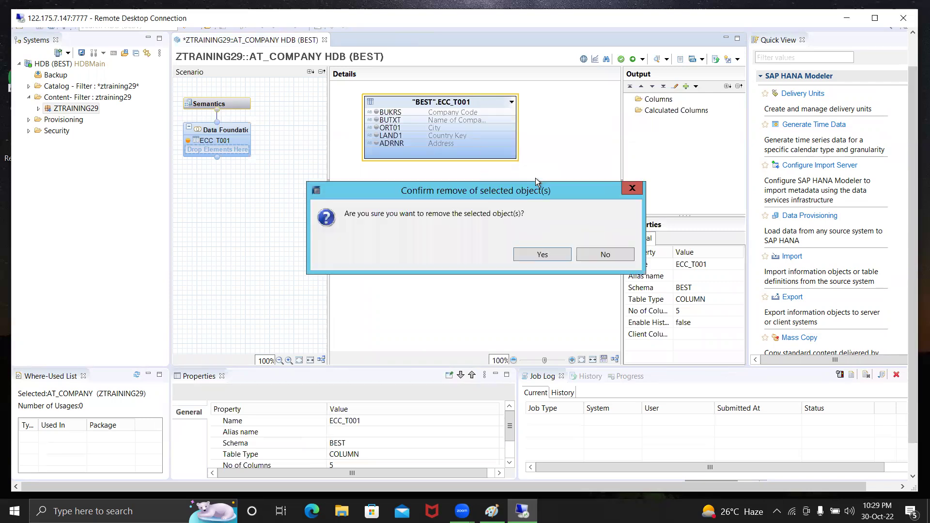
click(554, 253)
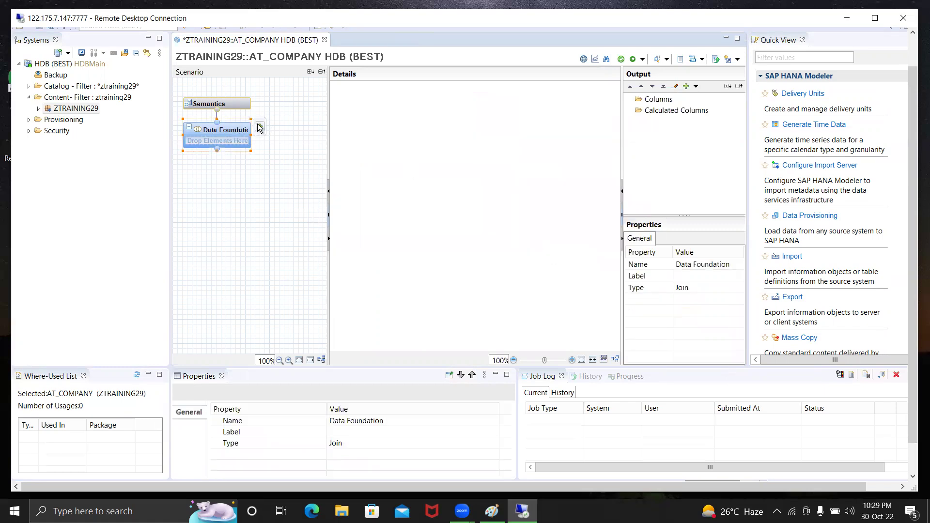
Search for T001 and add the T001 table from the SALAH schema to the Data Foundation.
click(259, 127)
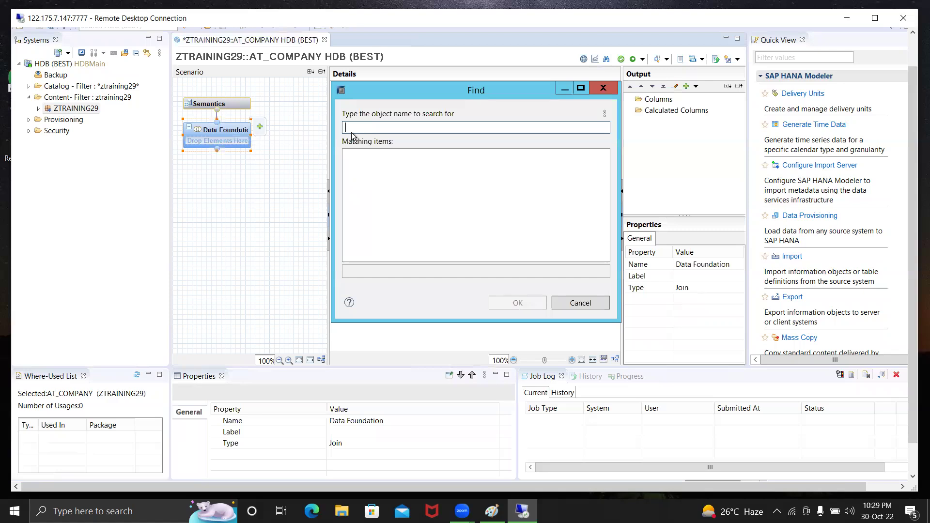
text(T001)
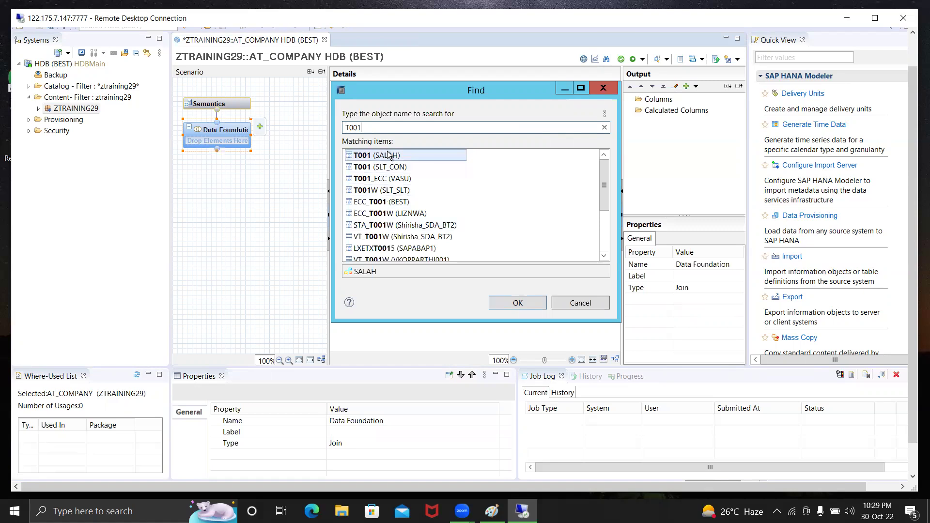
click(517, 303)
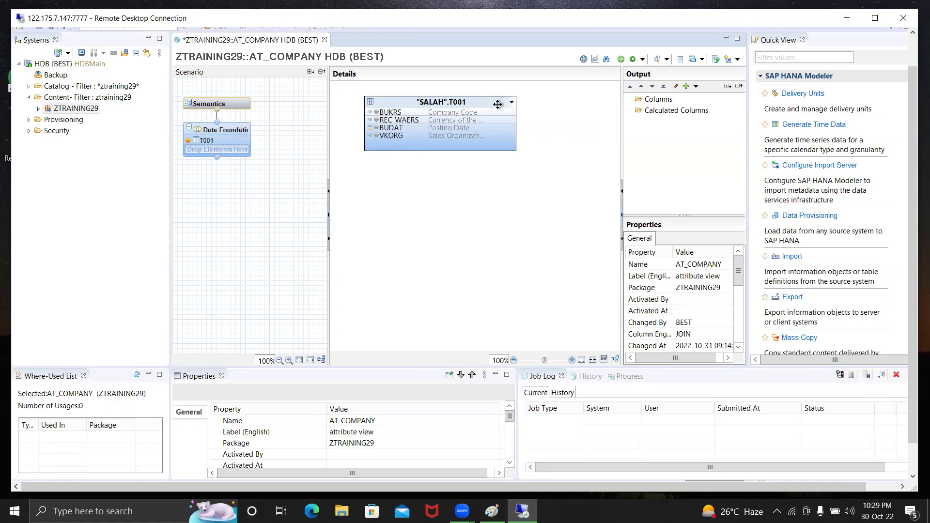
Remove the T001 table from the Data Foundation and confirm the removal.
click(481, 104)
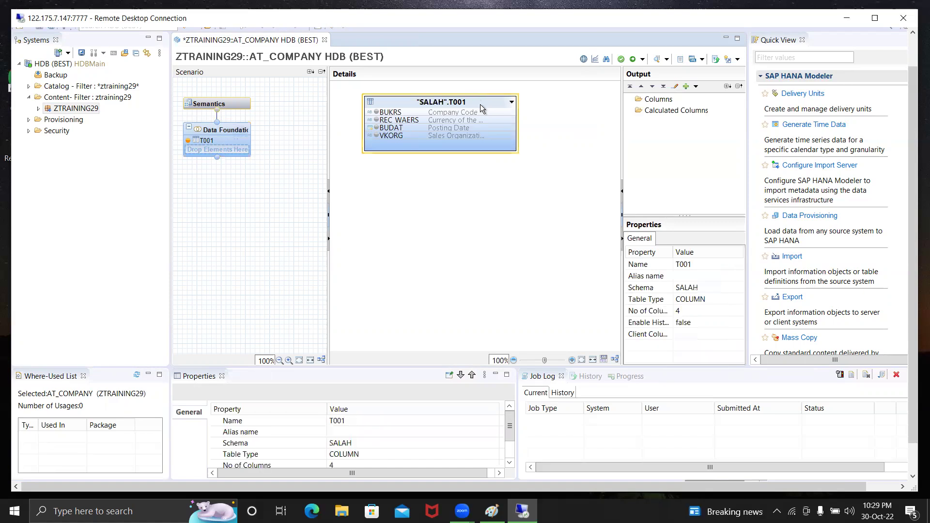
right_click(481, 104)
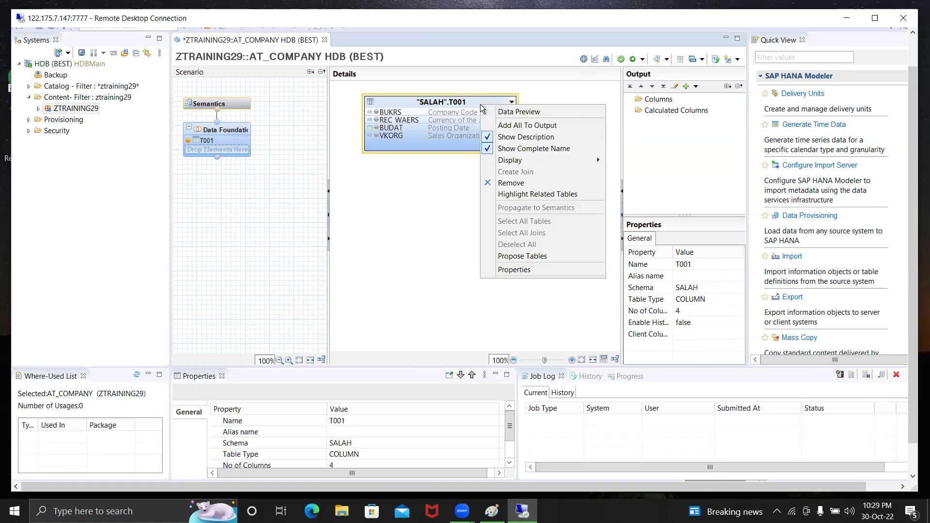
click(533, 184)
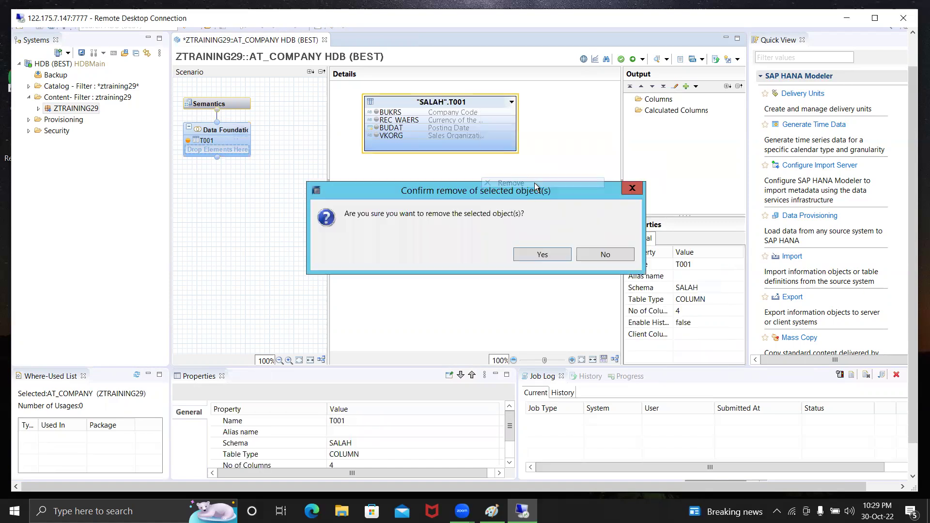
click(548, 251)
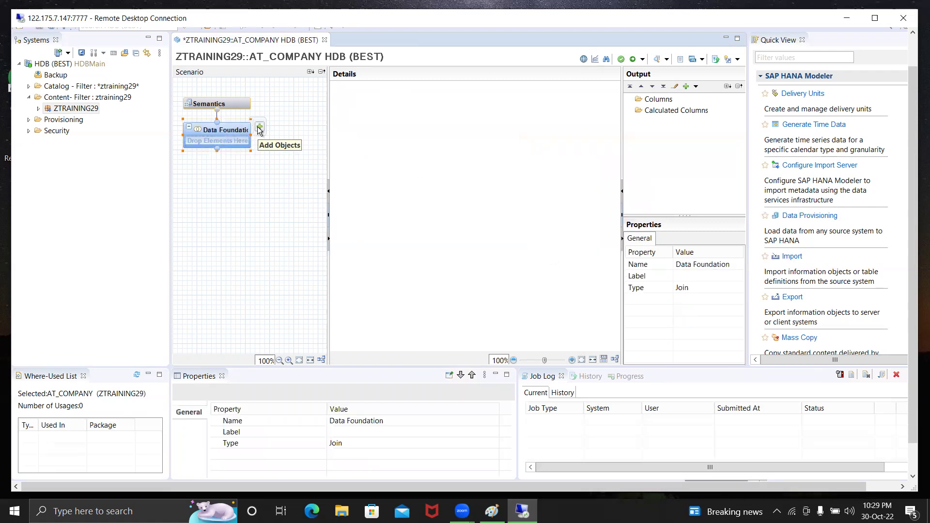
Look through the objects matching T001 and add the SALAH schema's T001 table to the Data Foundation again.
click(259, 128)
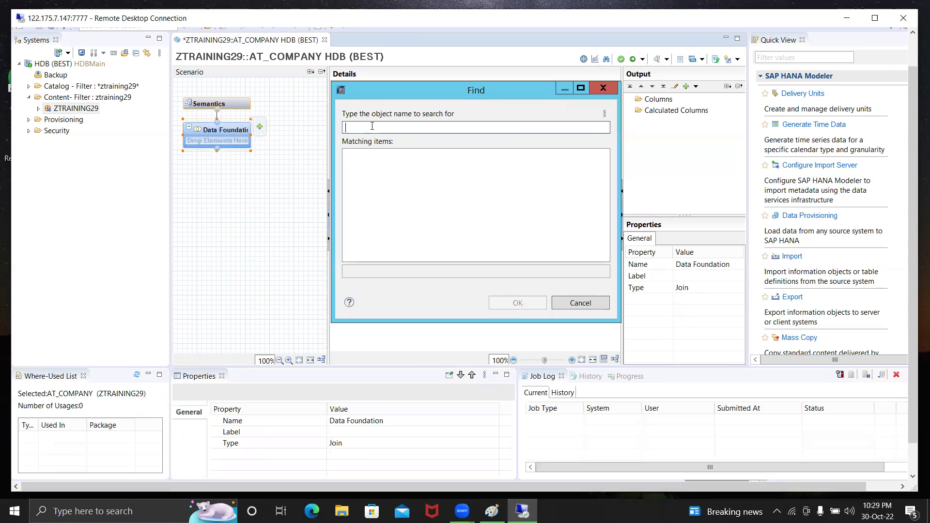
text(T001)
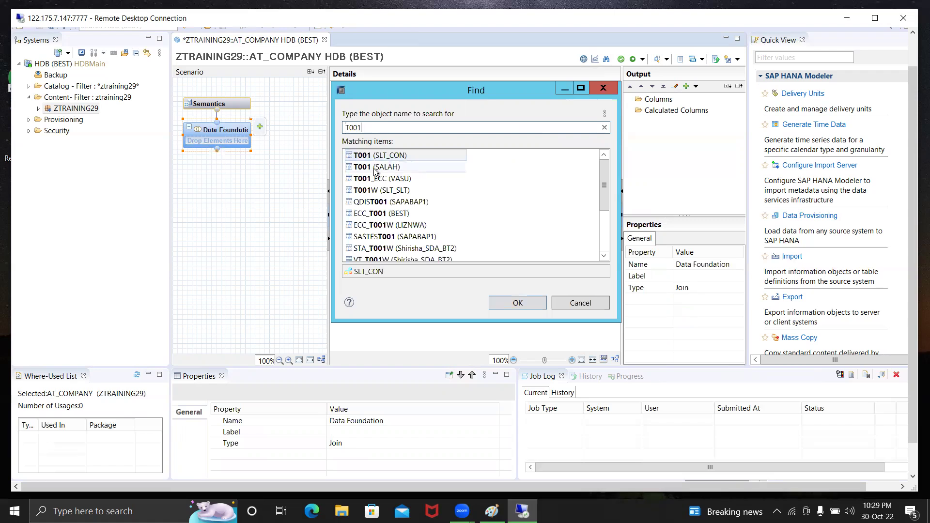
click(603, 257)
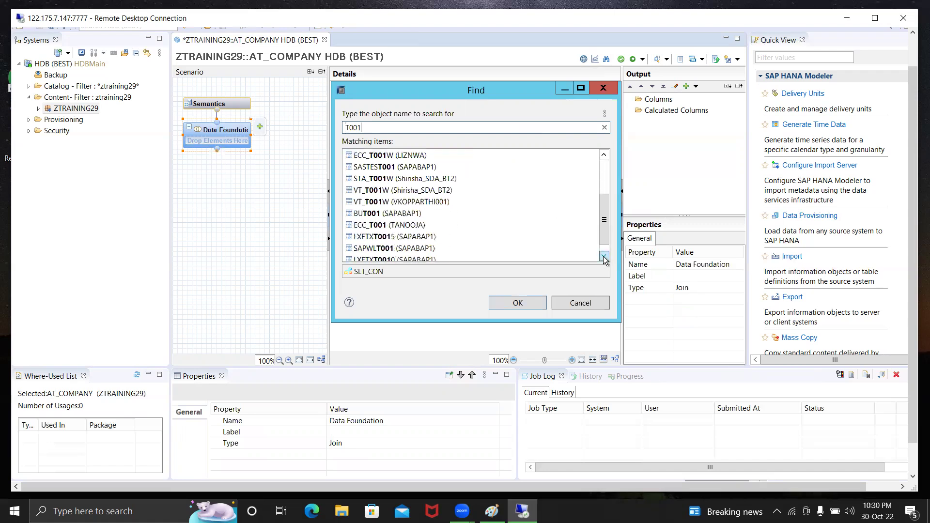
click(604, 163)
click(386, 169)
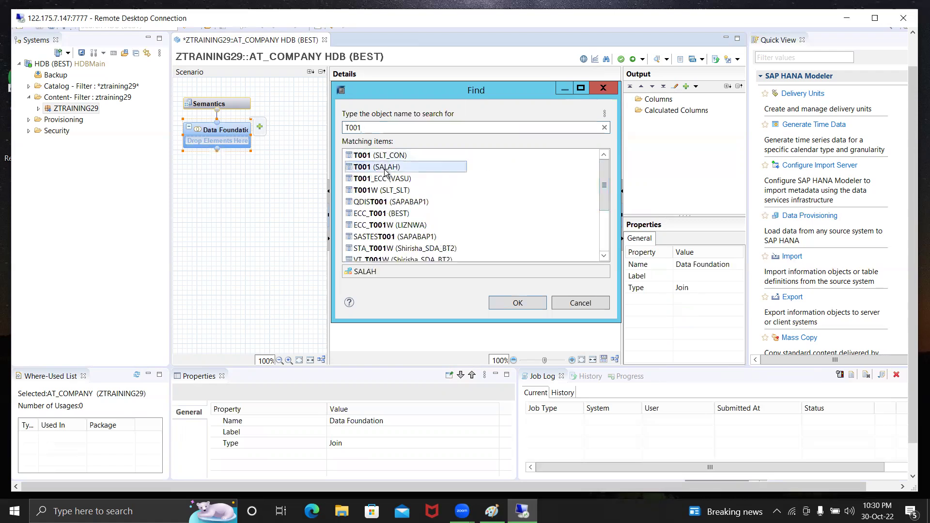
double_click(384, 170)
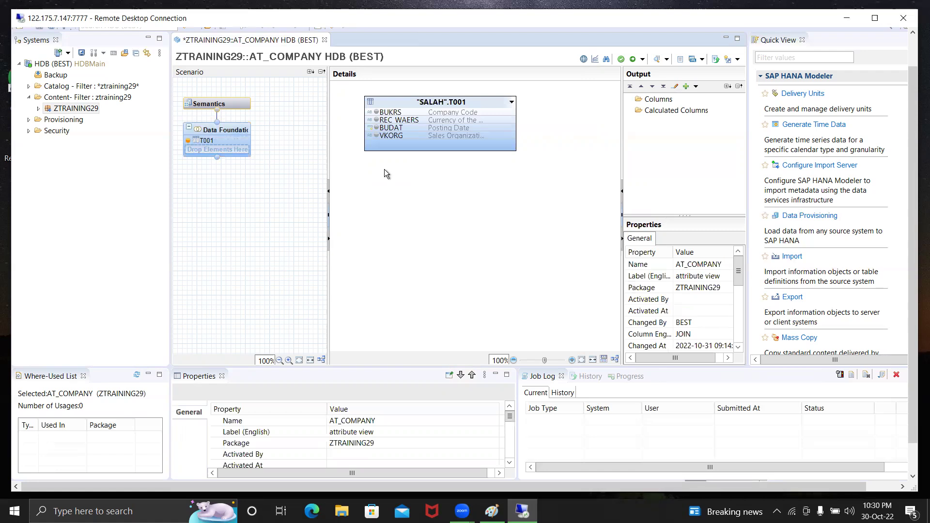
Examine the raw data of the SALAH schema's T001 table in a data preview, and close the preview.
right_click(477, 107)
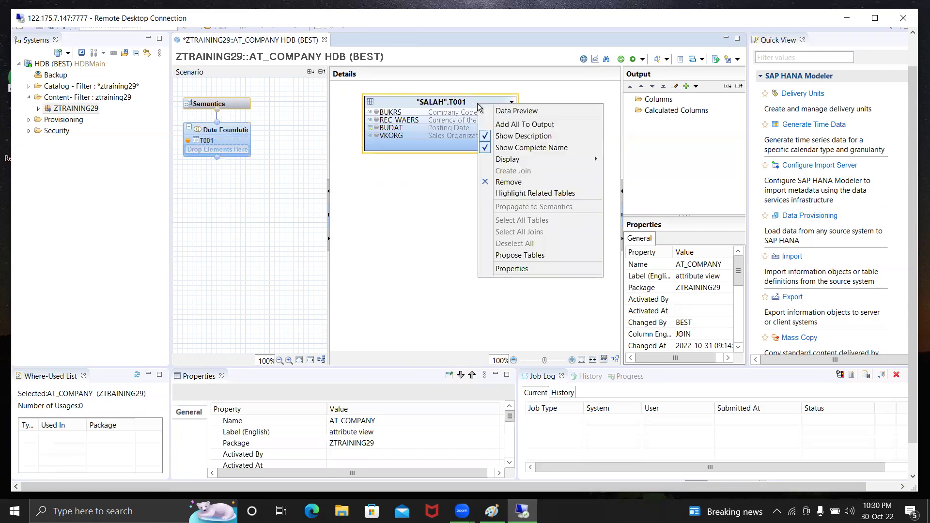
click(531, 112)
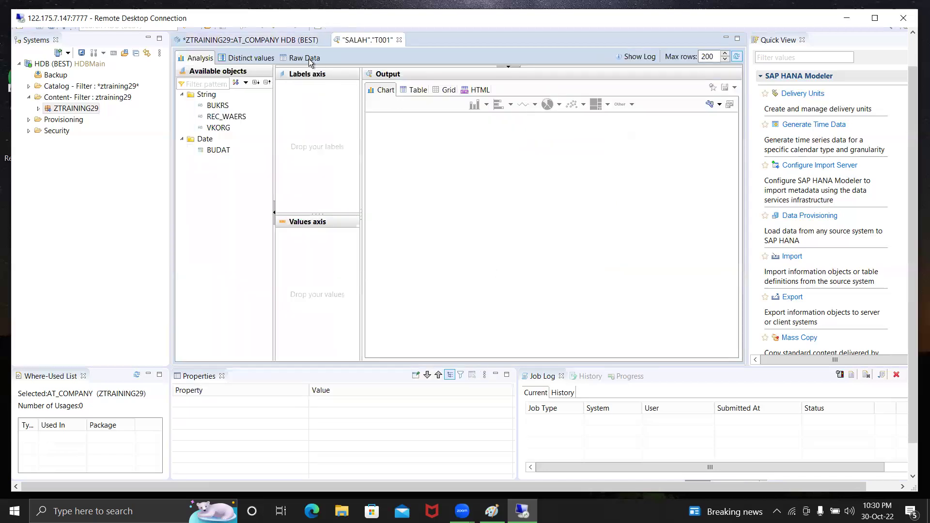
click(309, 59)
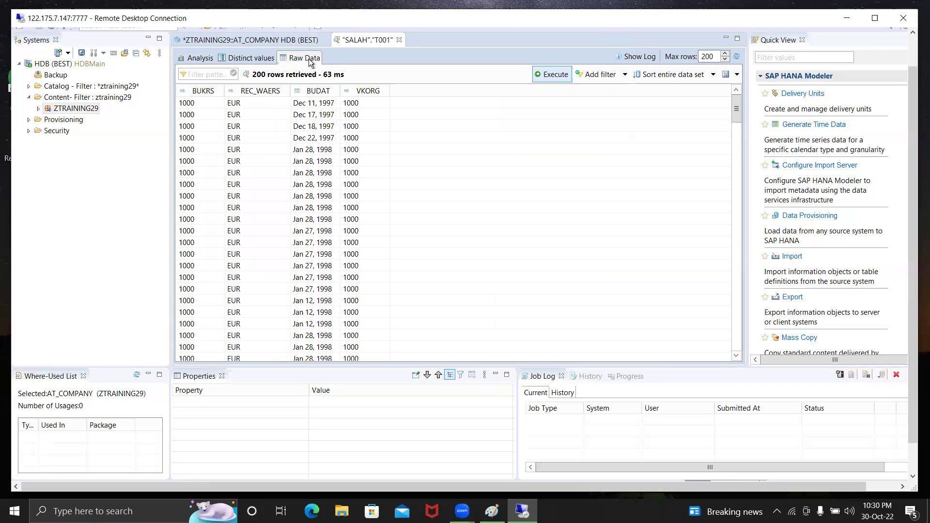
click(399, 40)
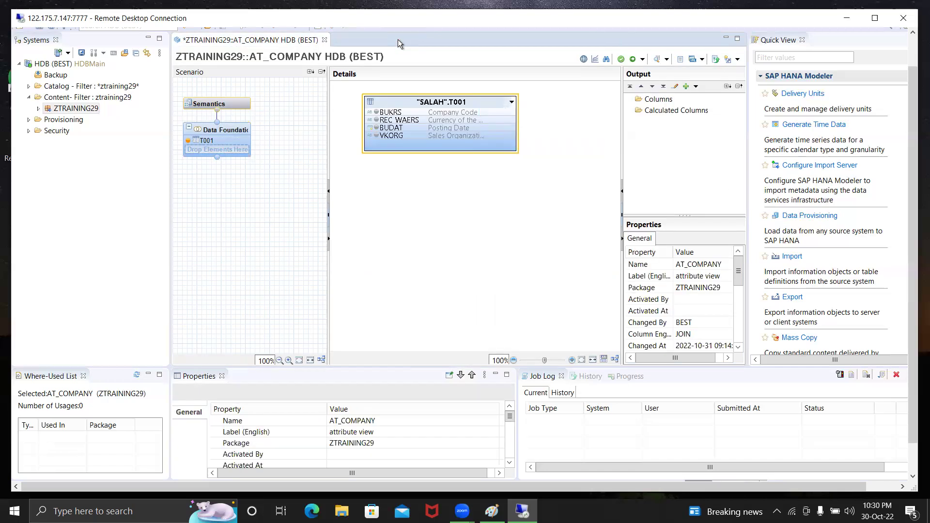
Remove the SALAH schema's T001 table from the Data Foundation and confirm the removal.
right_click(484, 105)
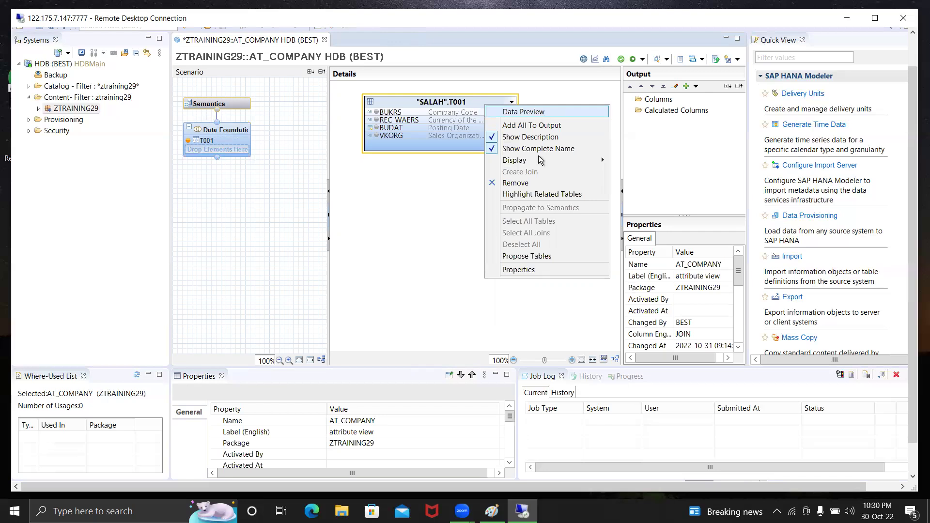
click(540, 185)
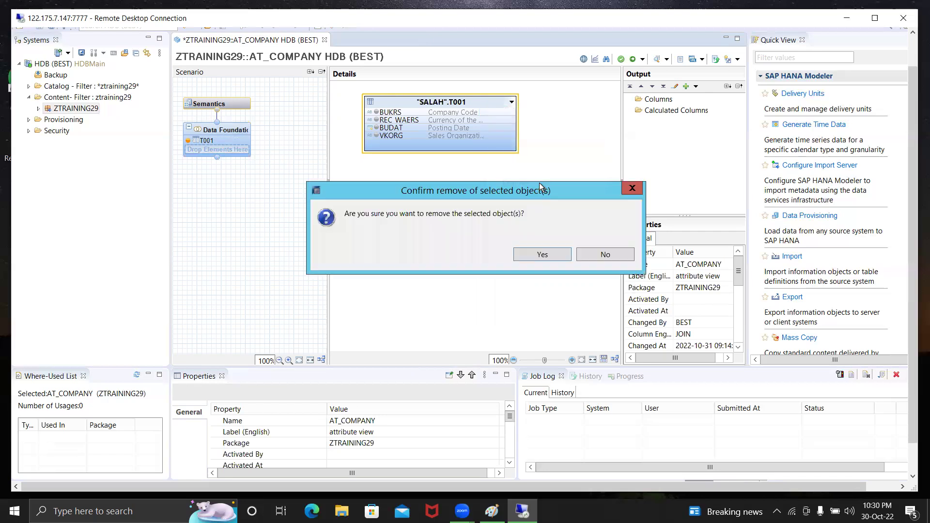
click(541, 256)
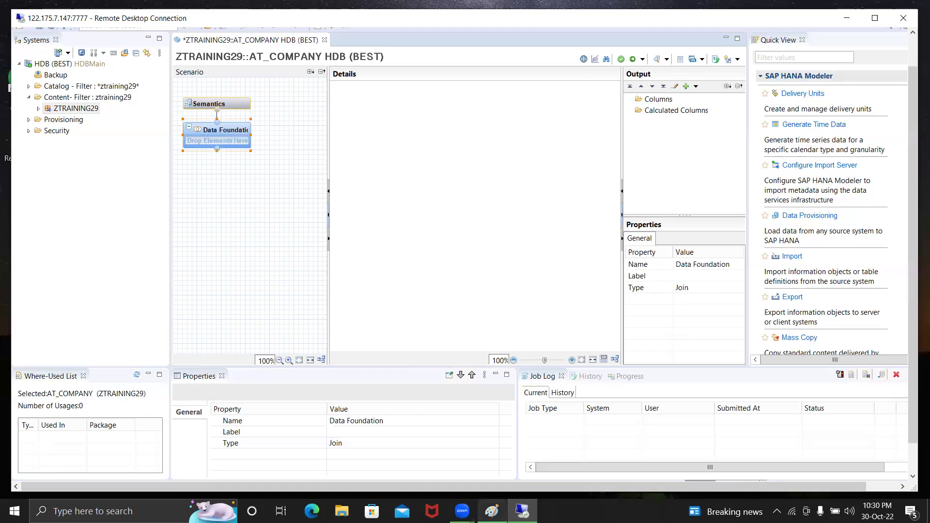
Switch to the Paint notes, strike through T001 in the master data table box, and write KNA1 beneath it.
click(491, 511)
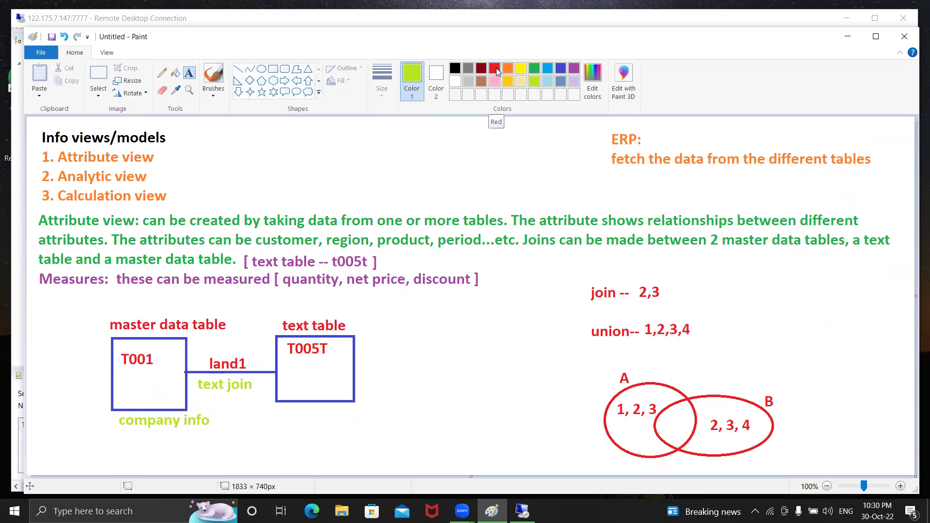
click(164, 73)
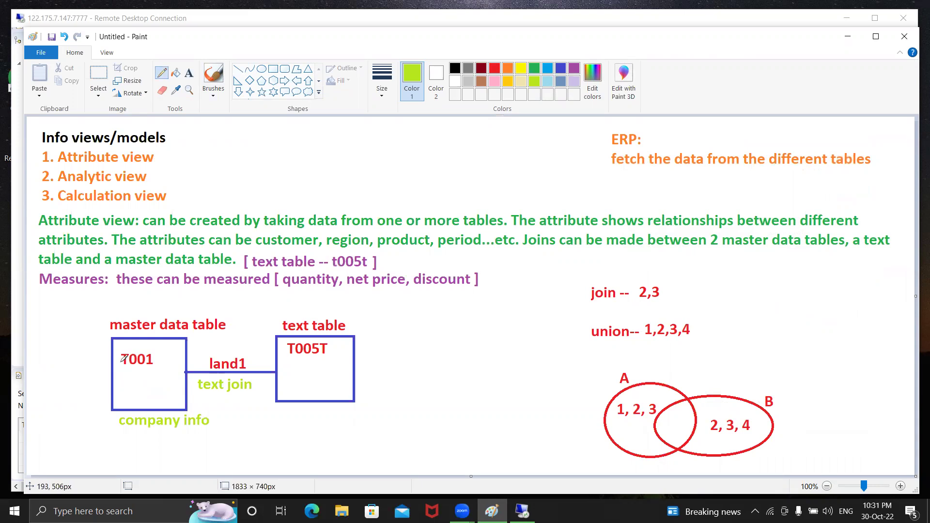
drag(122, 361, 163, 359)
click(189, 74)
click(120, 369)
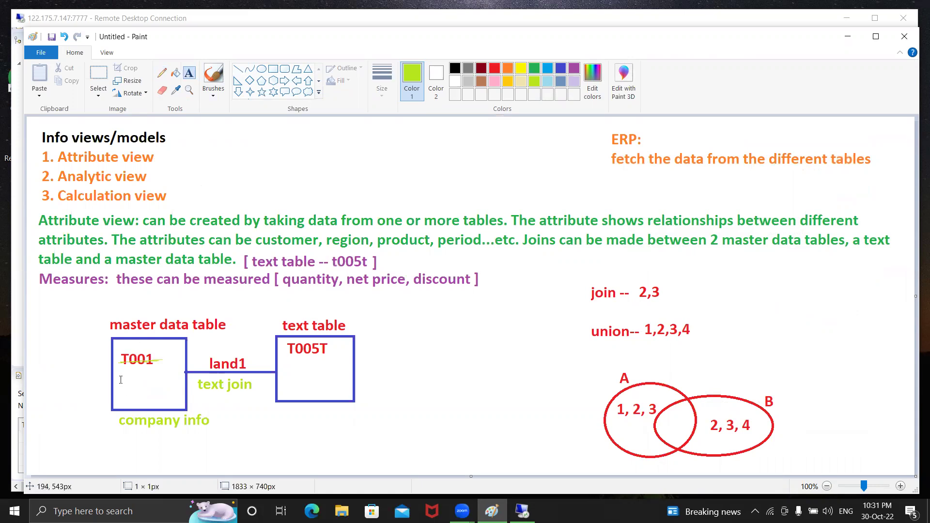
text(KNA1)
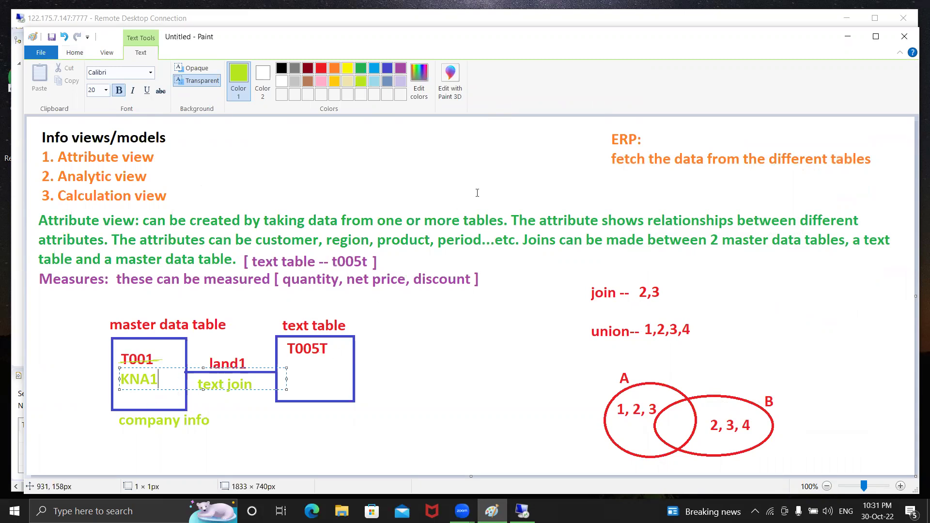
Return to SAP HANA Studio, search for KNA1, and add the KNA1 table from the BEST schema to the Data Foundation.
click(846, 36)
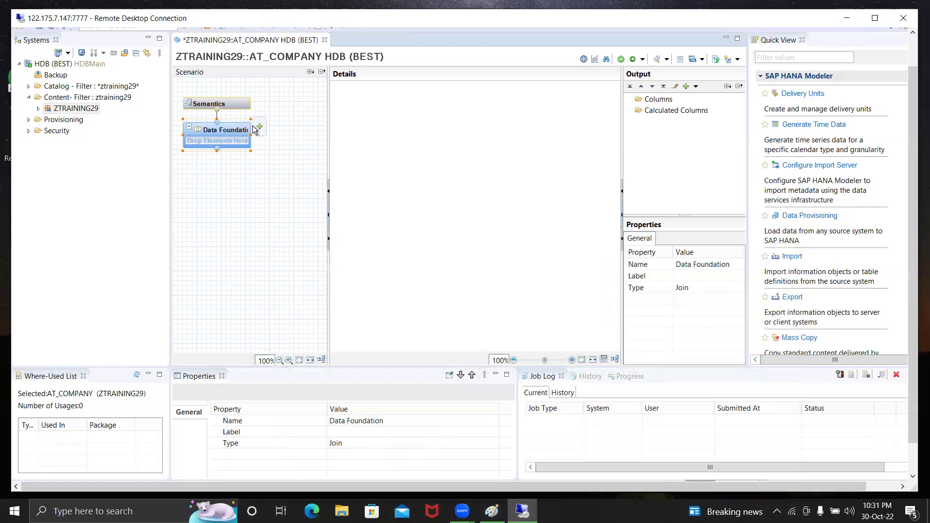
click(260, 129)
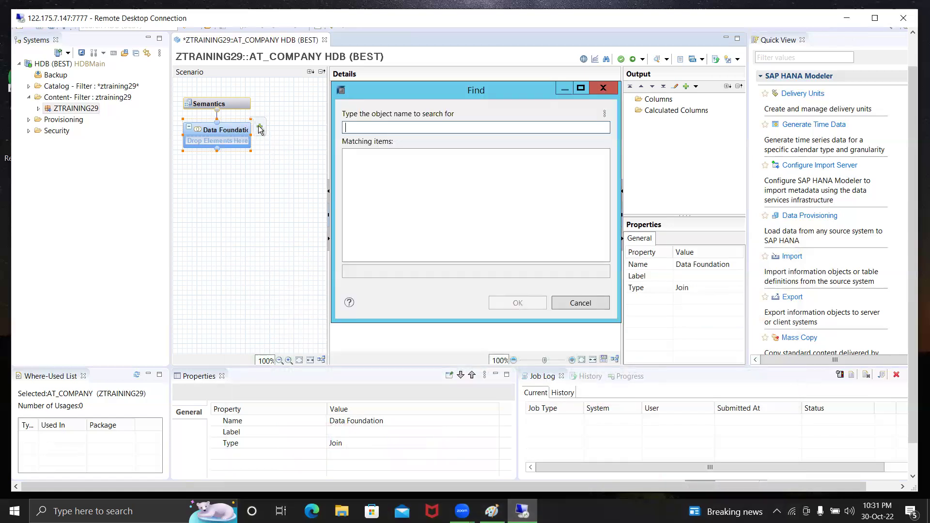
text(KNA1)
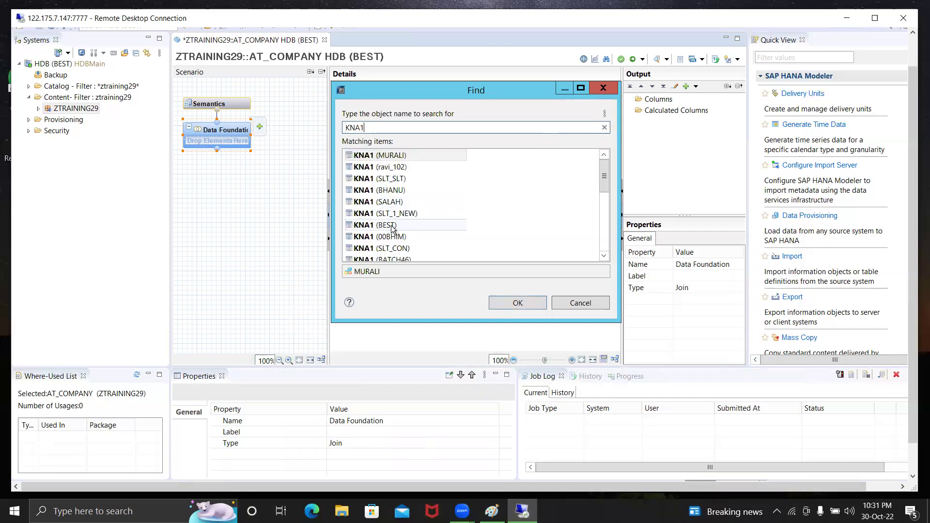
click(364, 228)
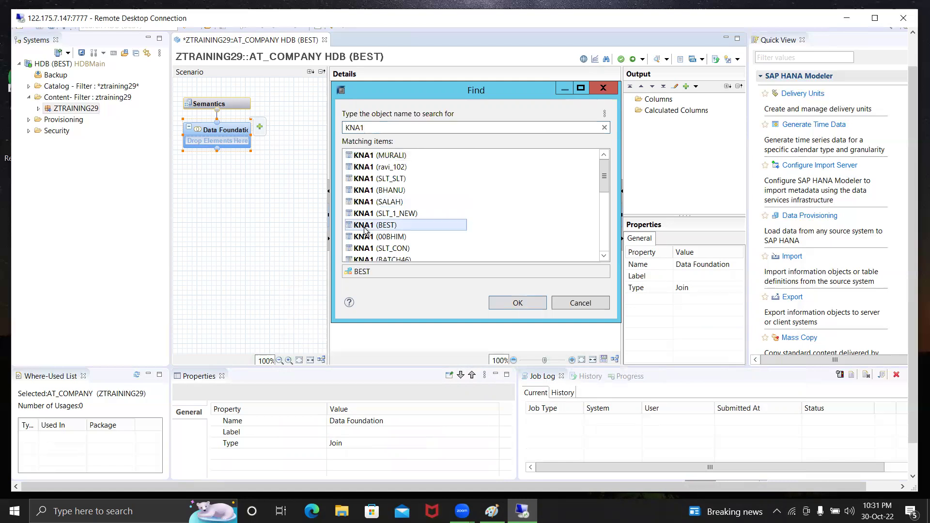
double_click(364, 228)
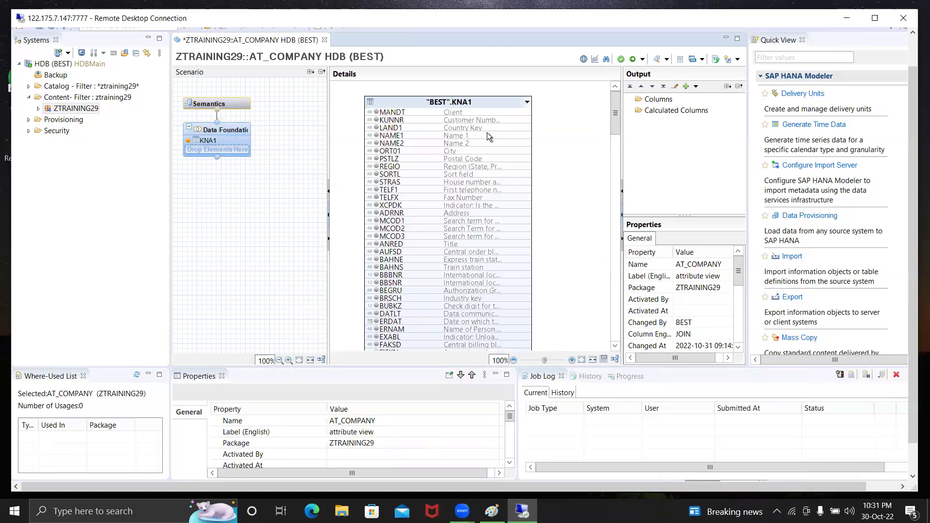
Examine the raw data of the KNA1 table in a data preview, and close the preview.
right_click(492, 101)
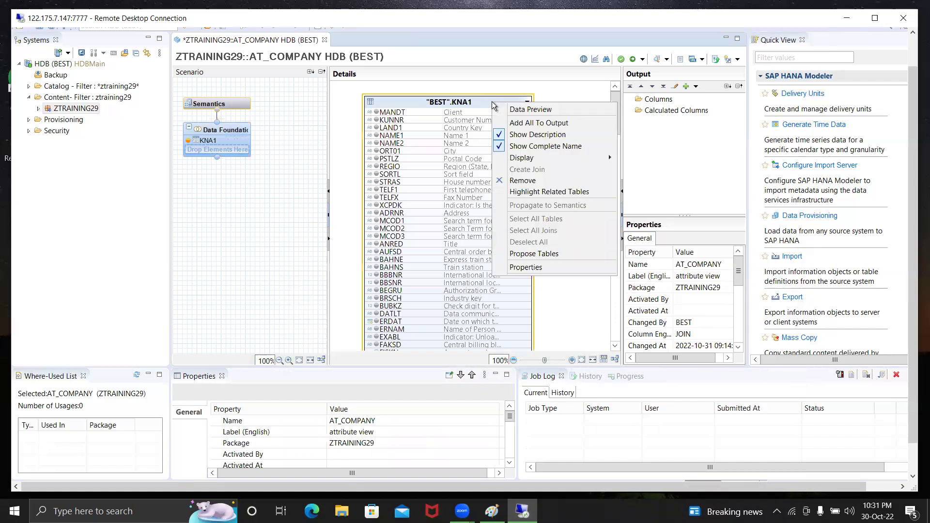
click(534, 109)
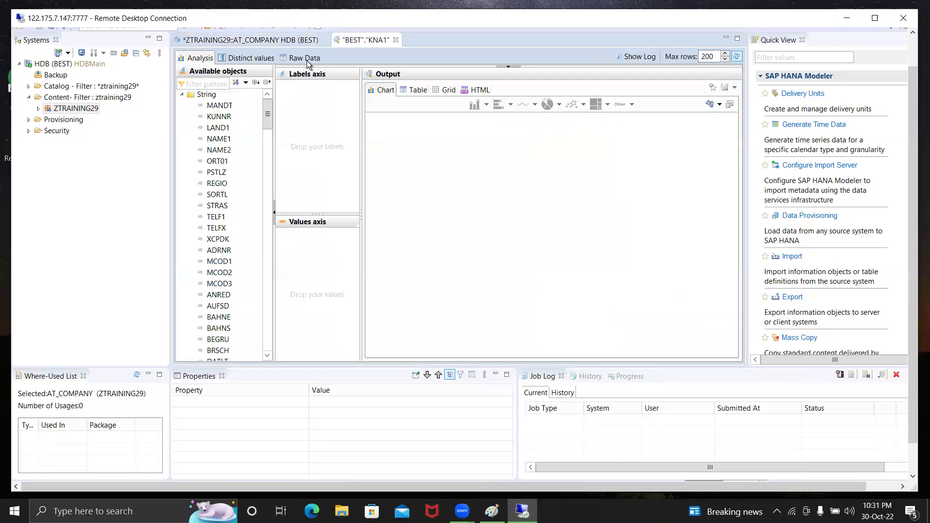
click(307, 59)
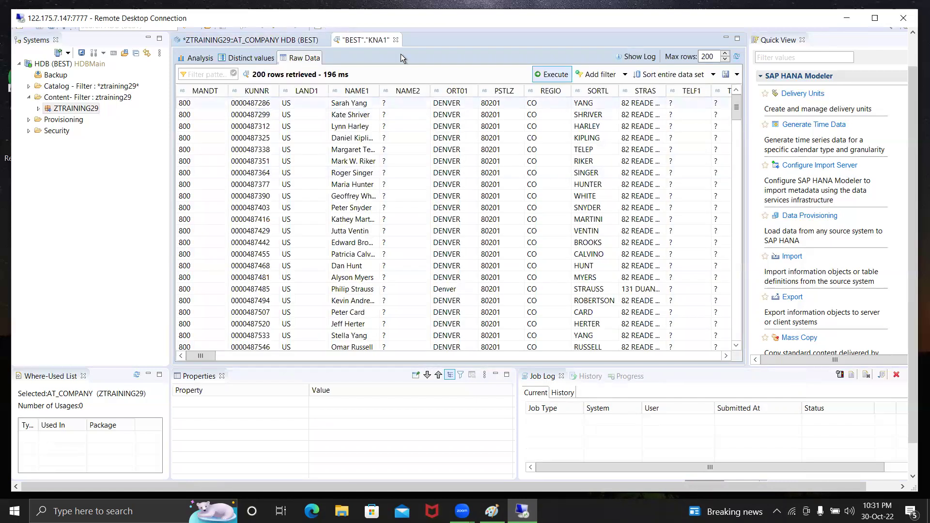
click(395, 40)
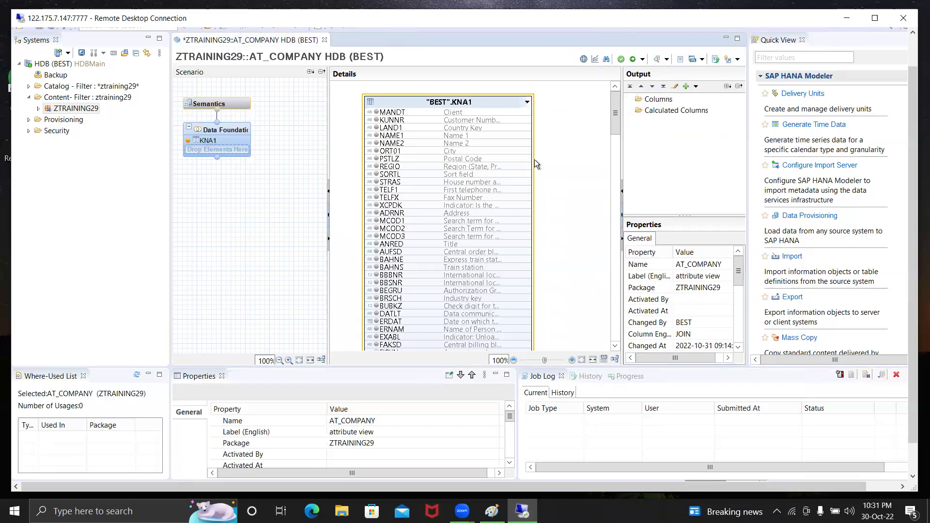
Widen the Details area by narrowing the Quick View, Output and Scenario areas around it.
drag(749, 162, 806, 163)
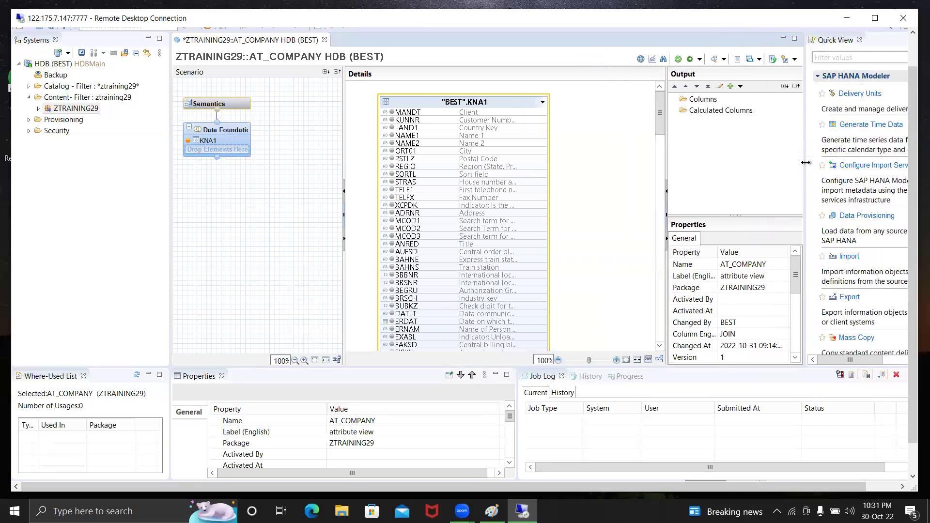
drag(667, 160, 721, 162)
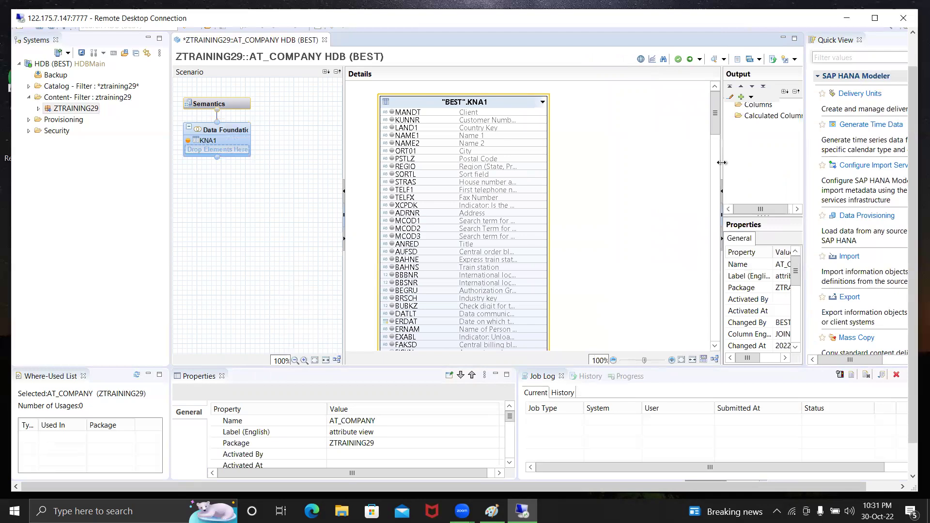
drag(344, 155, 289, 154)
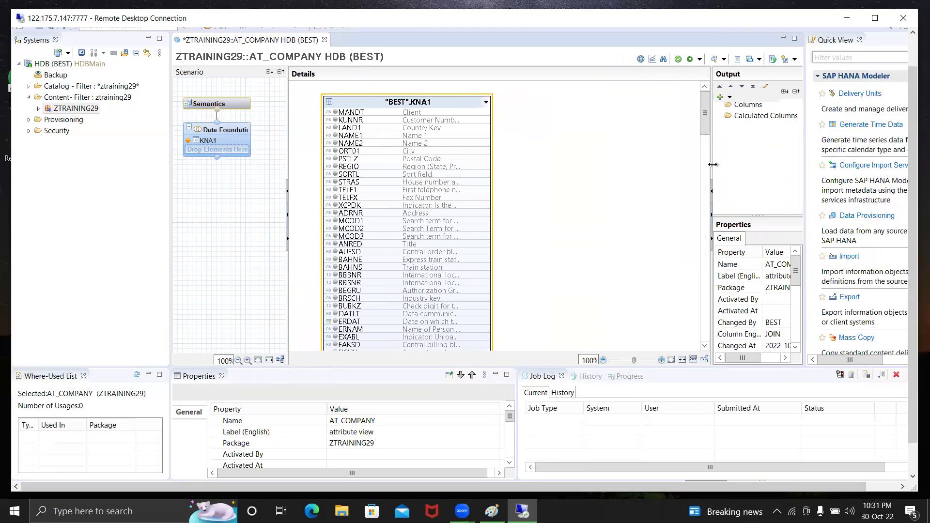
Widen the Output area and narrow the Systems area around the attribute view editor.
drag(712, 164, 680, 168)
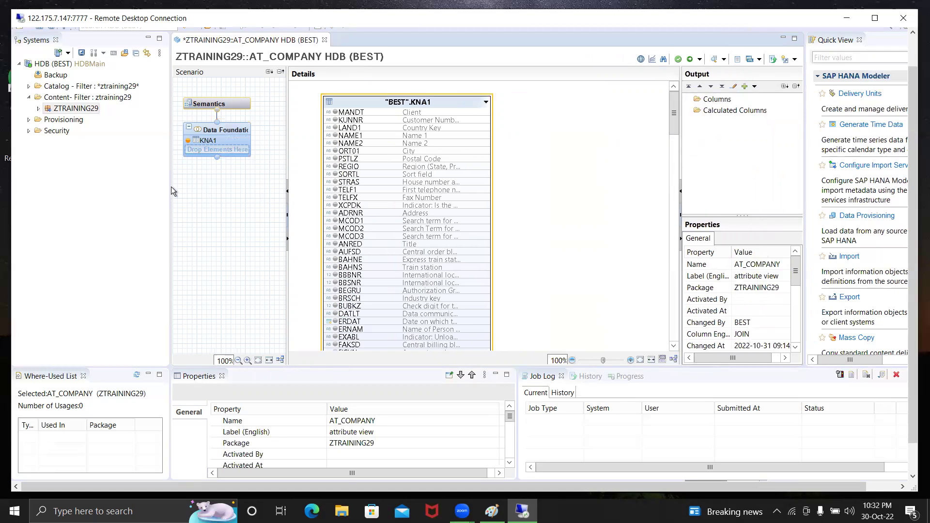
drag(170, 187, 137, 183)
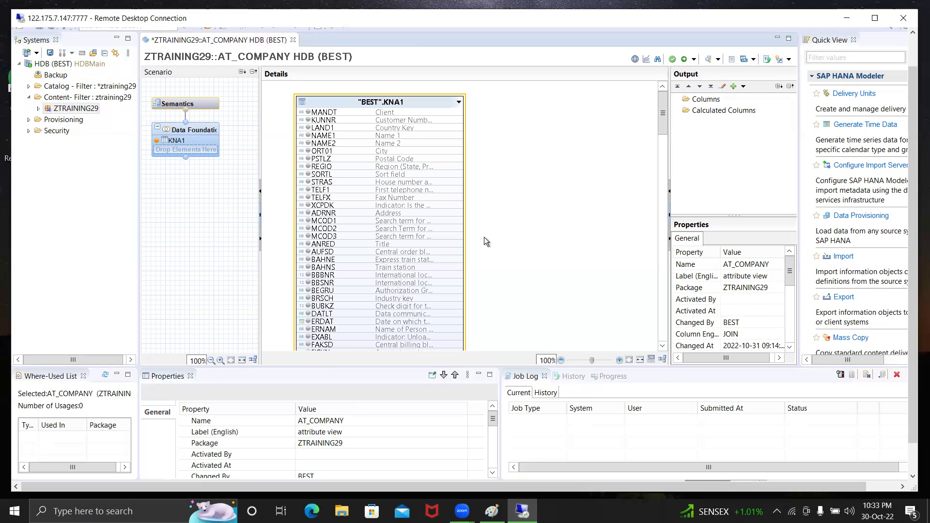
Search for T005T and add the T005T table from the BEST schema to the Data Foundation.
mouse_move(204, 133)
click(228, 128)
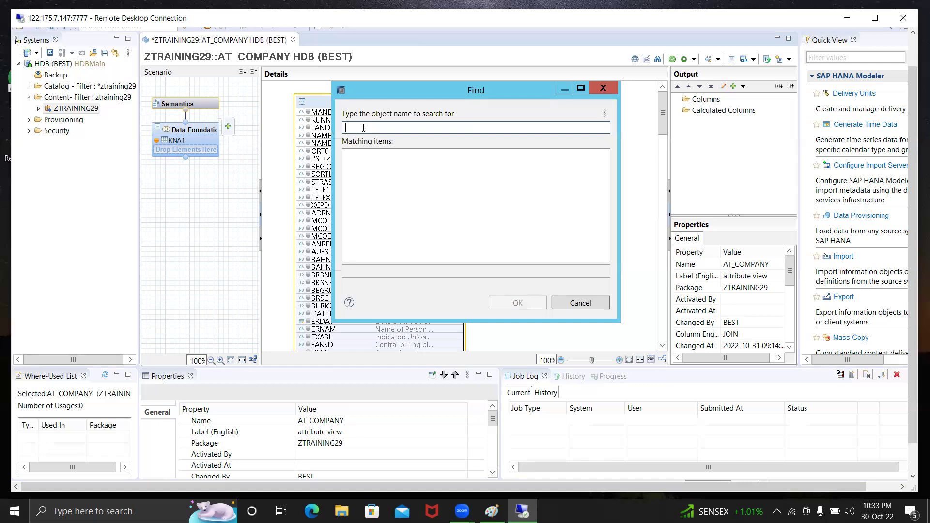
text(T)
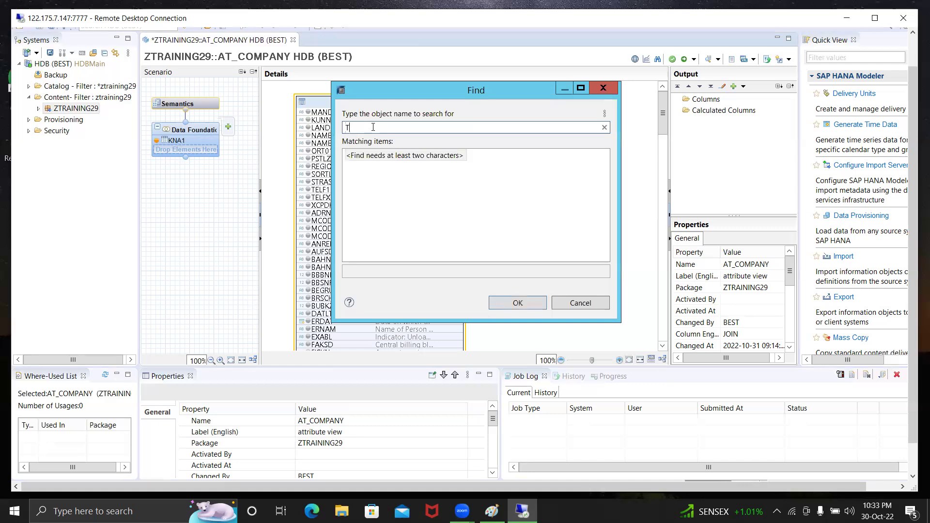
text(005)
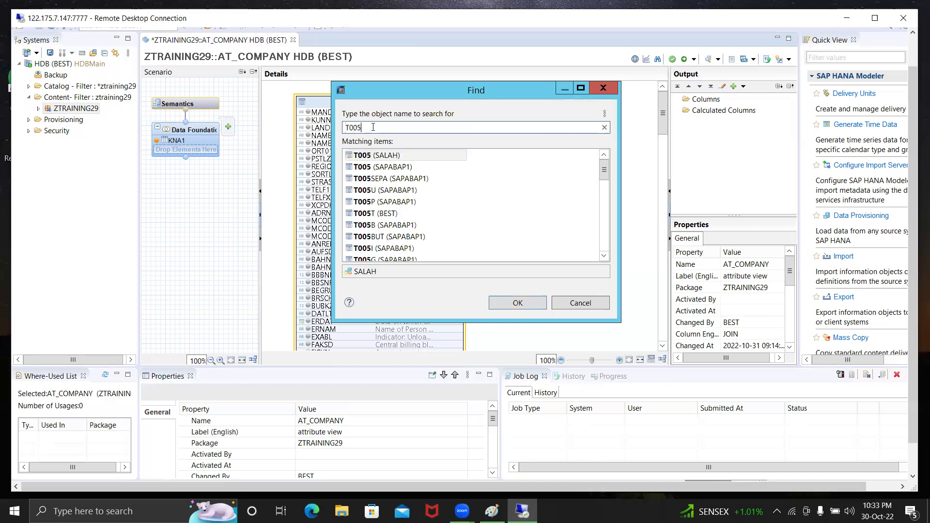
text(T)
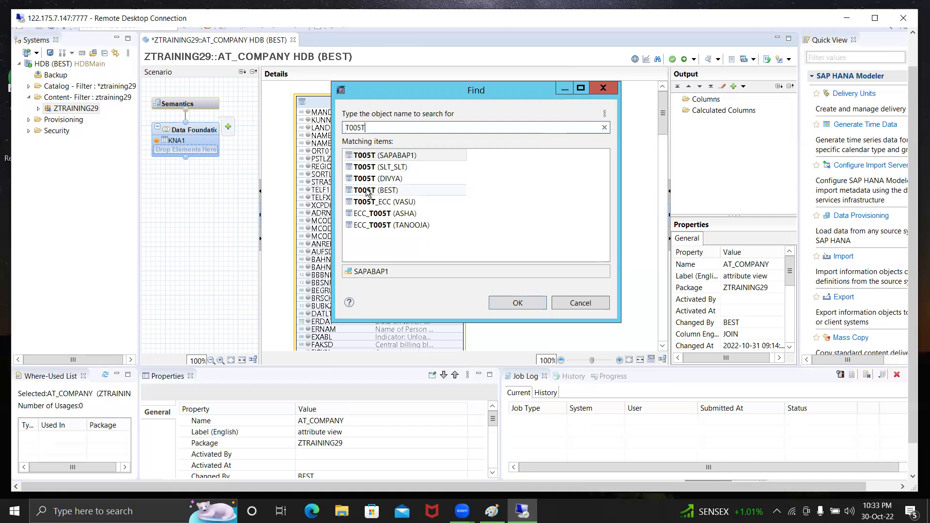
double_click(367, 191)
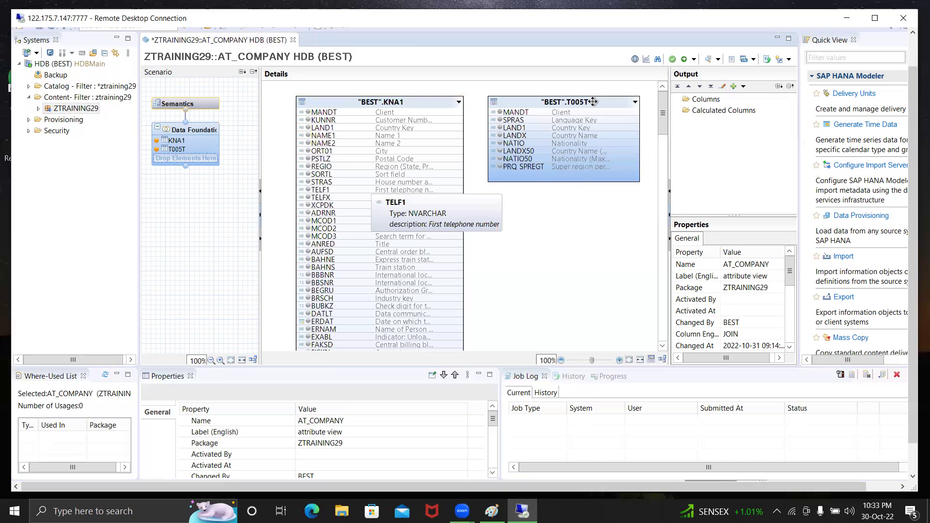
Examine the raw data of the T005T table in a data preview, and close the preview.
click(593, 102)
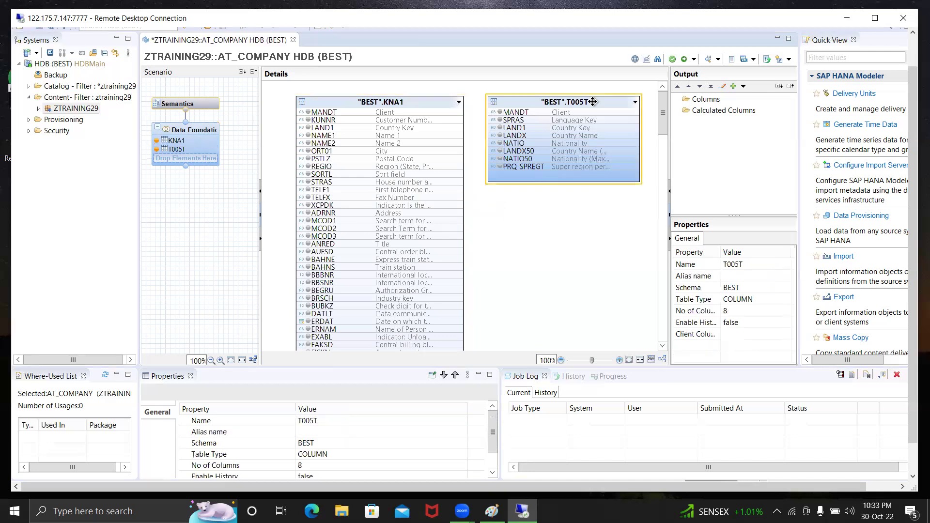
right_click(595, 106)
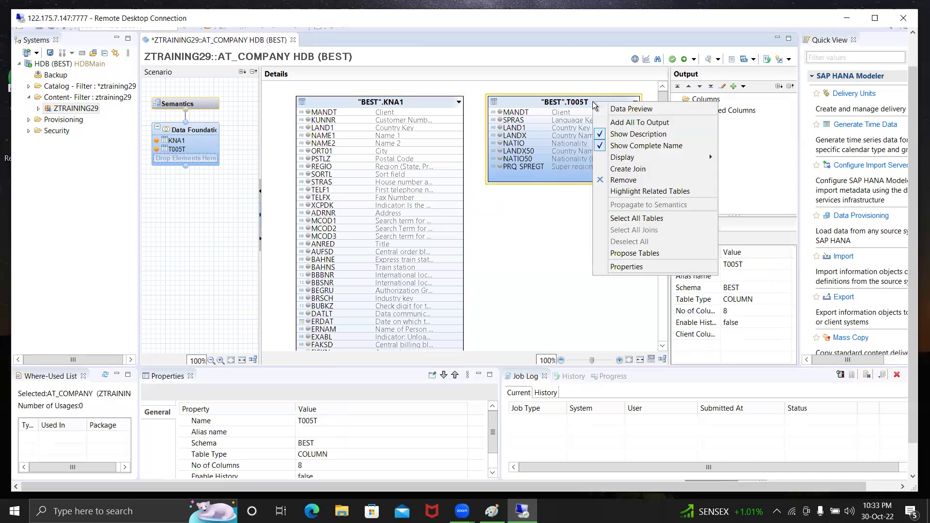
click(632, 110)
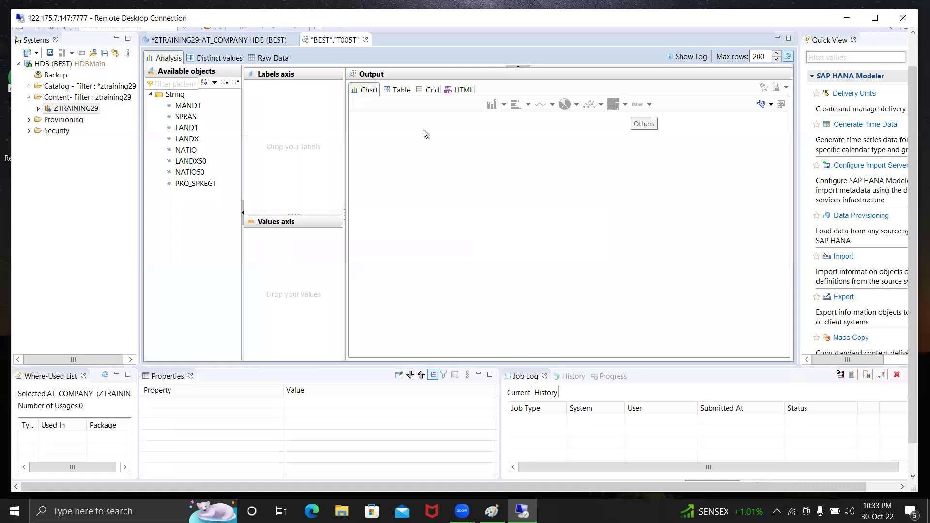
click(282, 59)
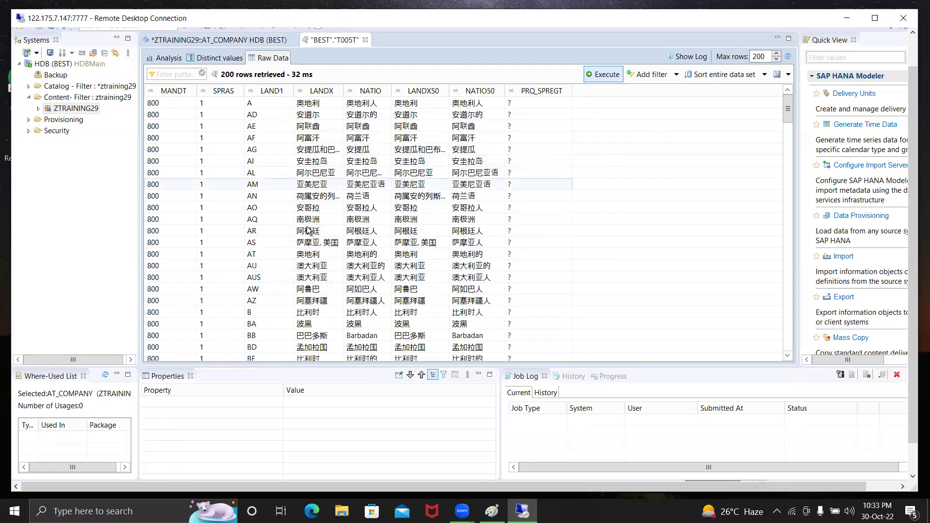
click(365, 39)
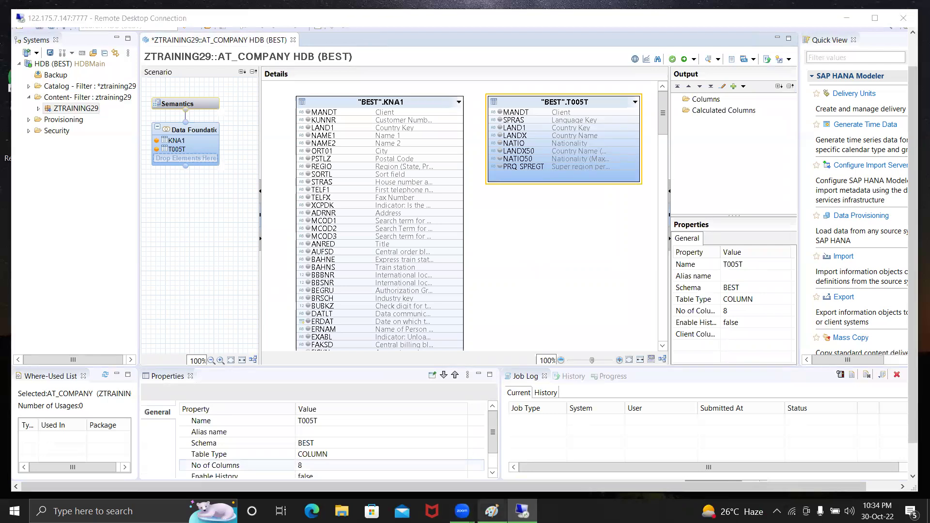
Switch to the Paint notes and start a dark red note reading "1. Selec" below the Measures definition.
click(491, 510)
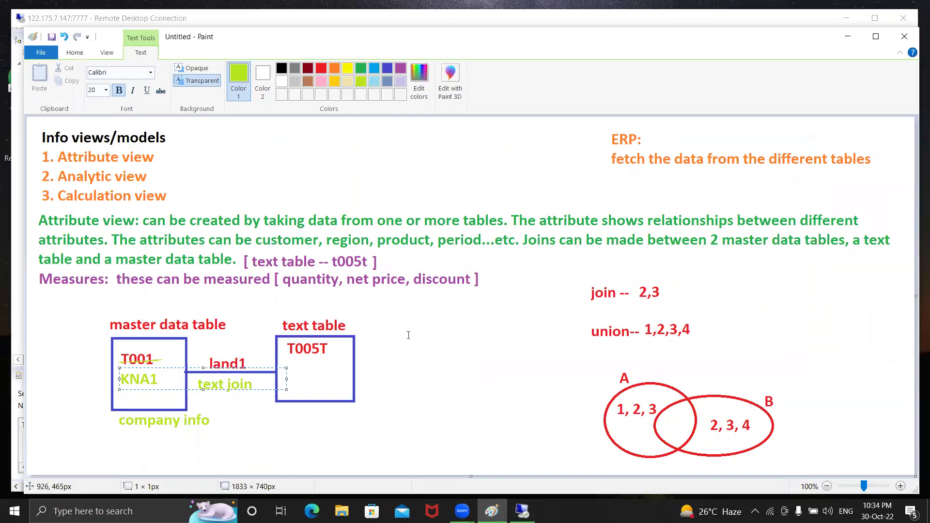
click(375, 310)
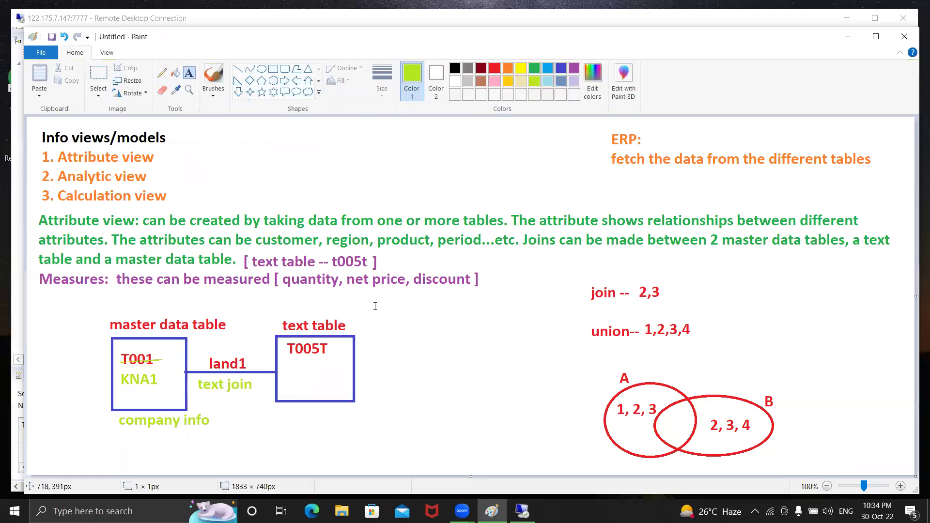
click(375, 306)
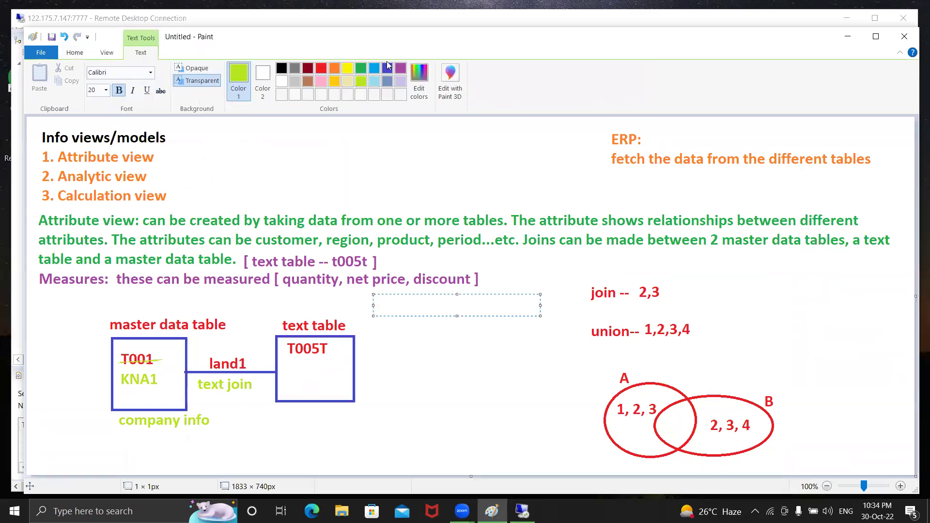
click(308, 71)
text(1. Selec)
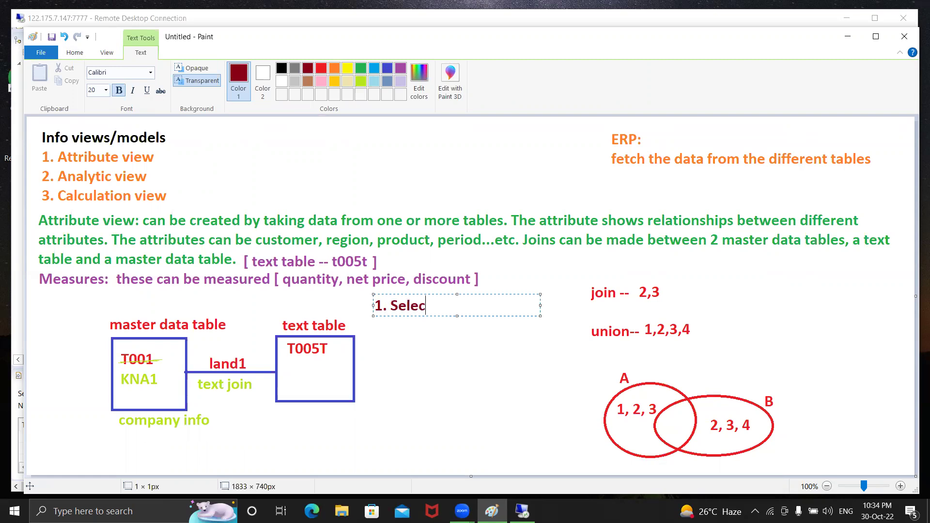
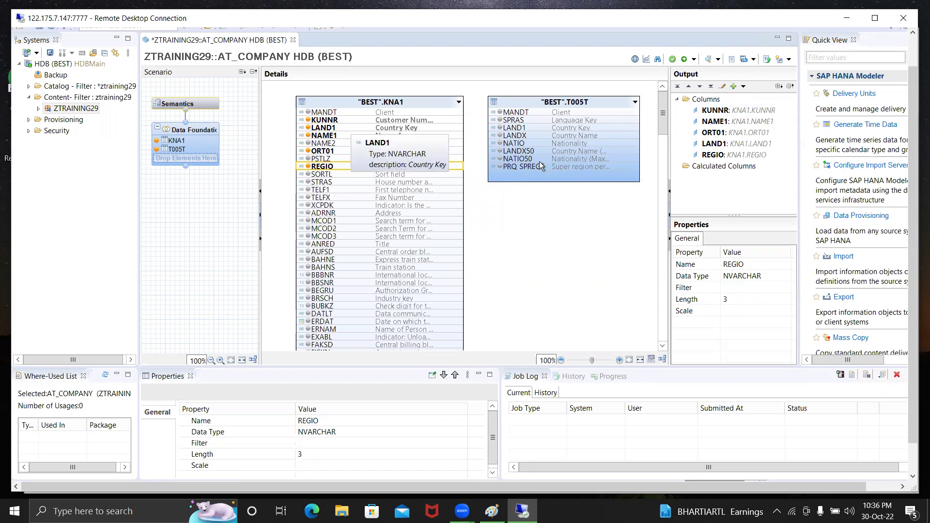
Add LANDX from T005T to the output columns, and join KNA1 to T005T on their LAND1 fields.
mouse_move(521, 135)
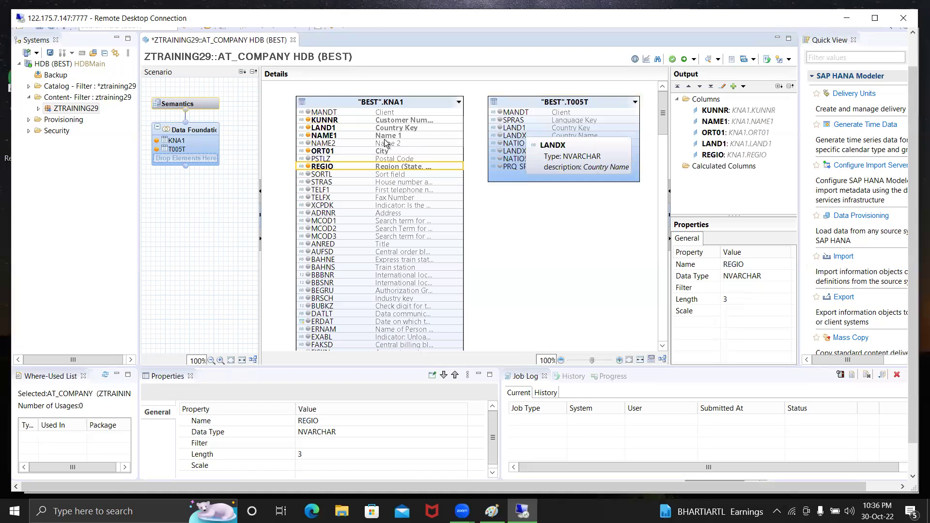
mouse_move(555, 121)
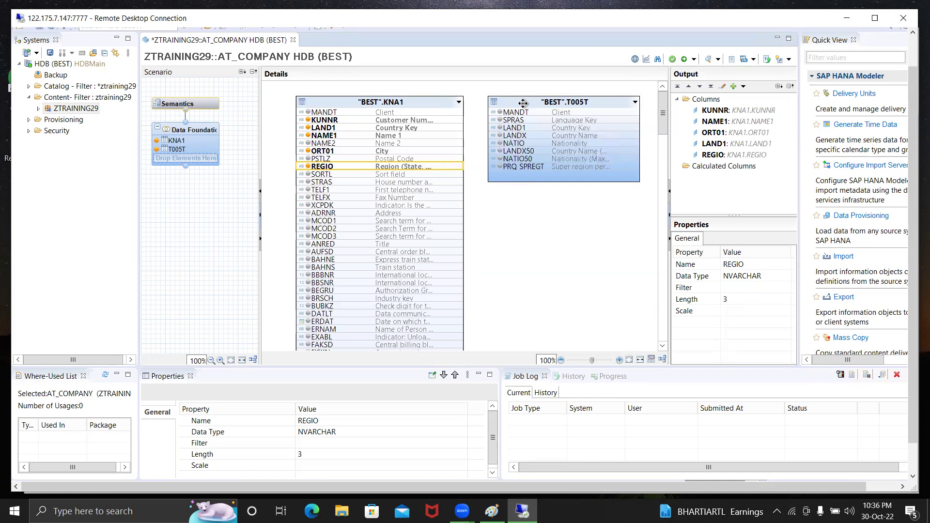
click(500, 136)
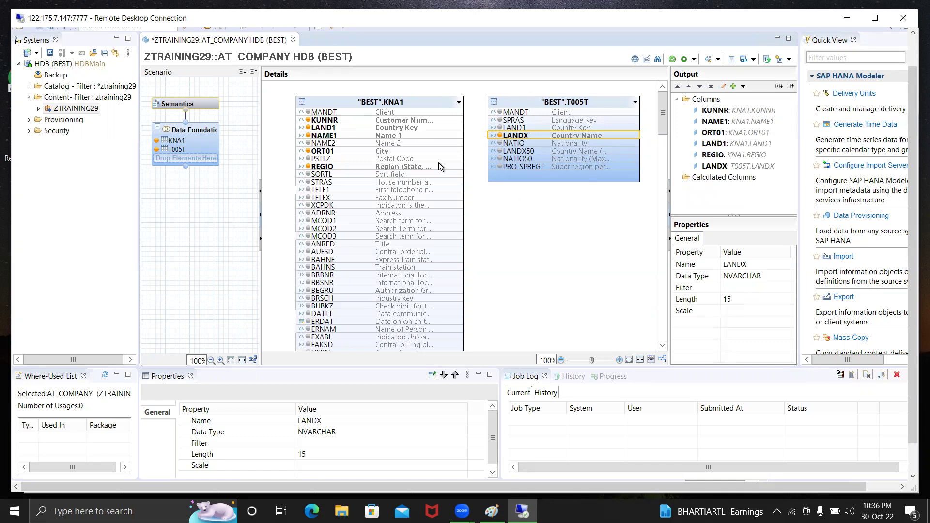
click(446, 127)
drag(446, 126, 501, 128)
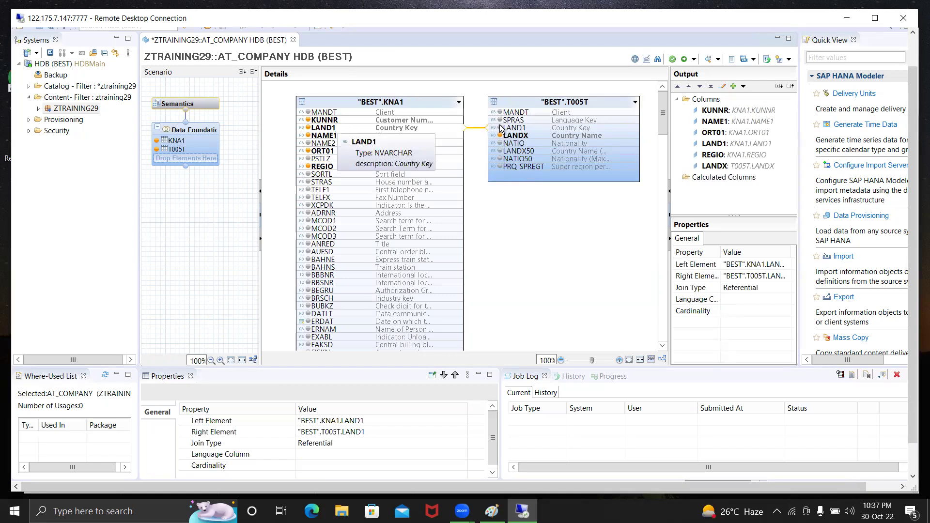
mouse_move(519, 134)
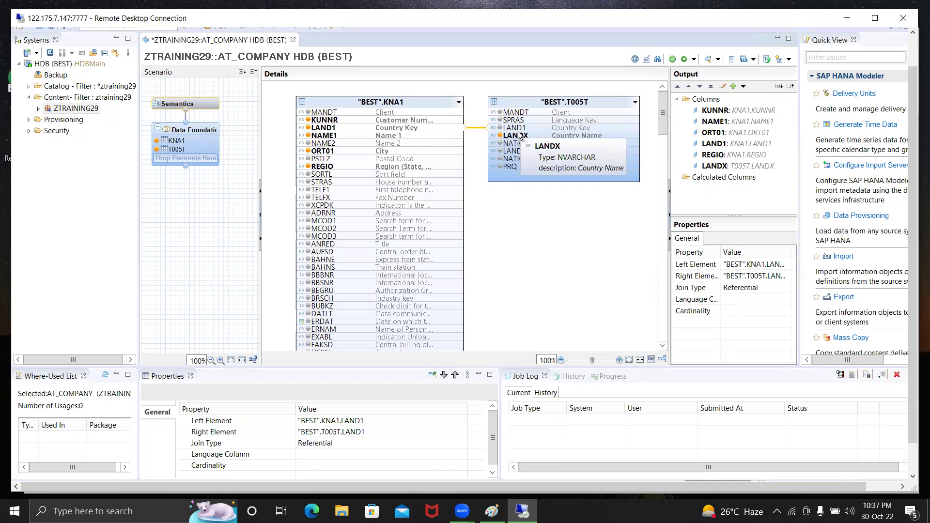
mouse_move(388, 135)
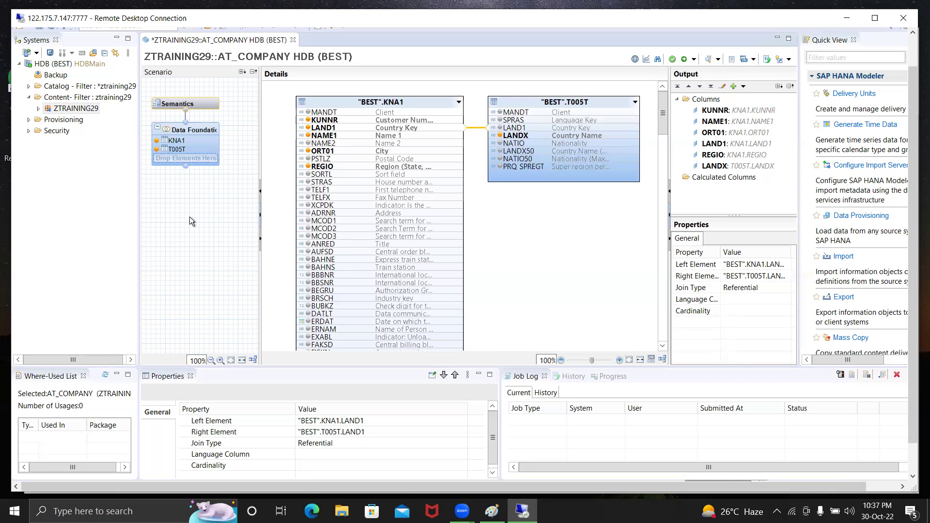
Mark KUNNR as the key attribute in the Semantics node, and widen the Name and Label columns to show full entries.
click(196, 102)
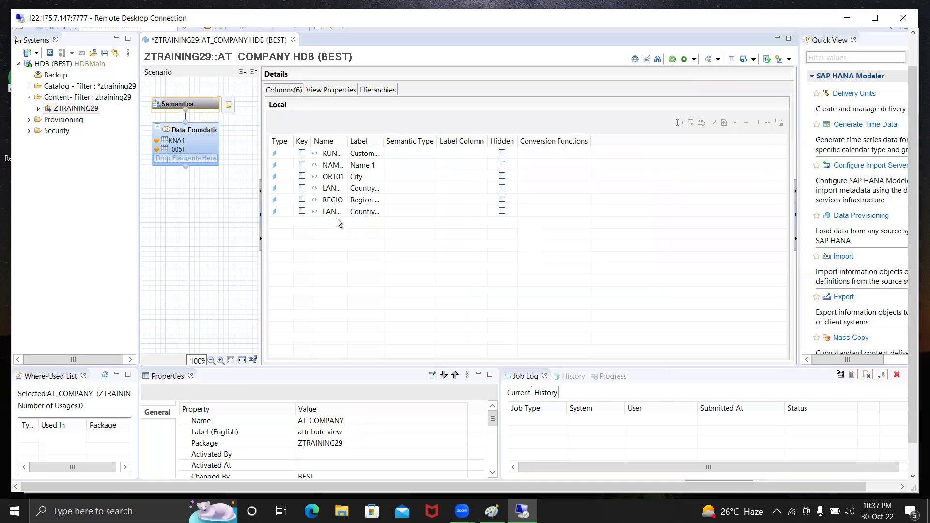
click(301, 153)
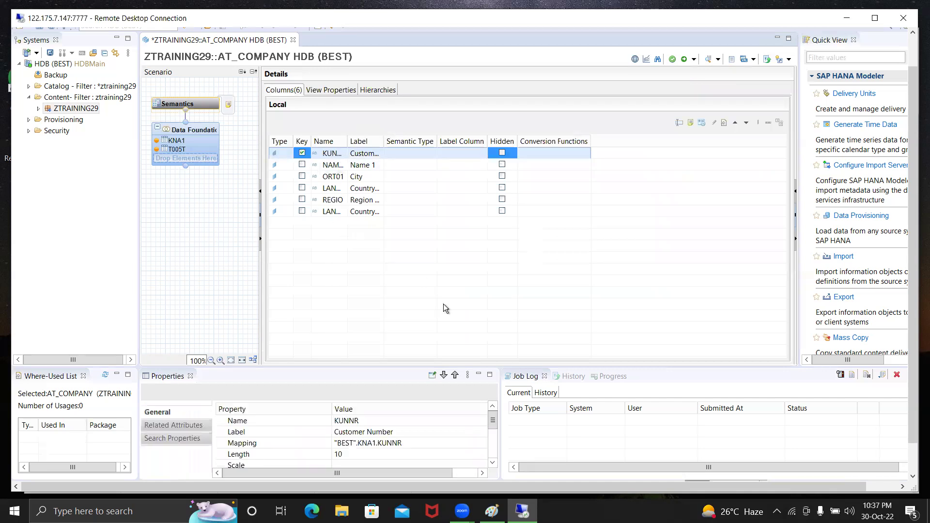
drag(347, 137, 399, 140)
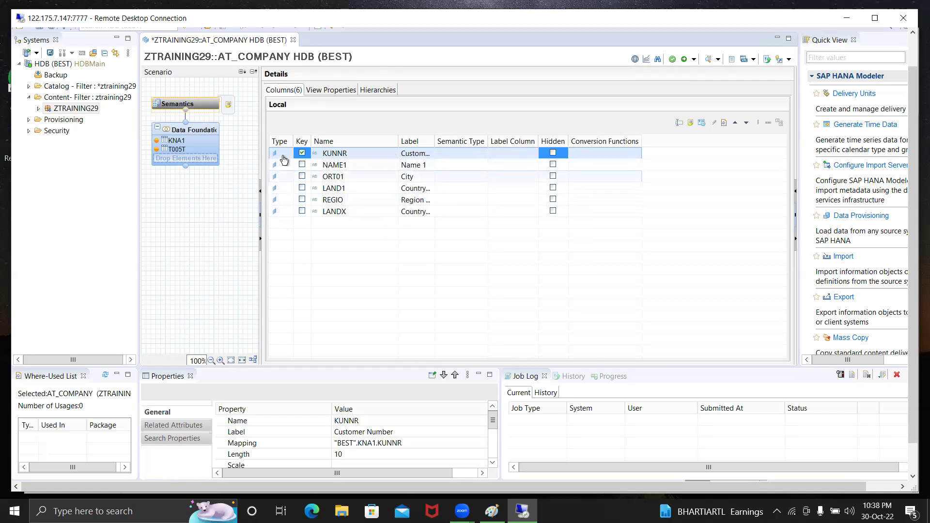
drag(277, 153, 279, 200)
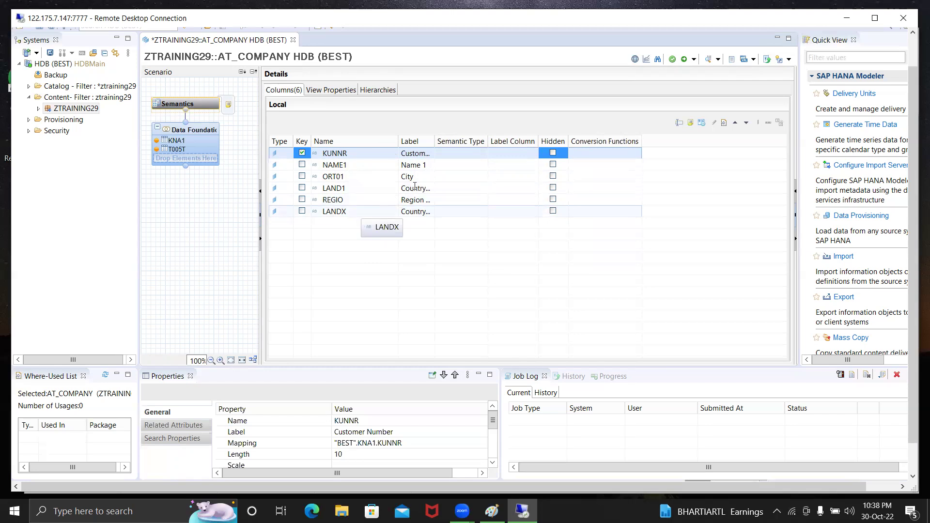
drag(433, 139, 466, 140)
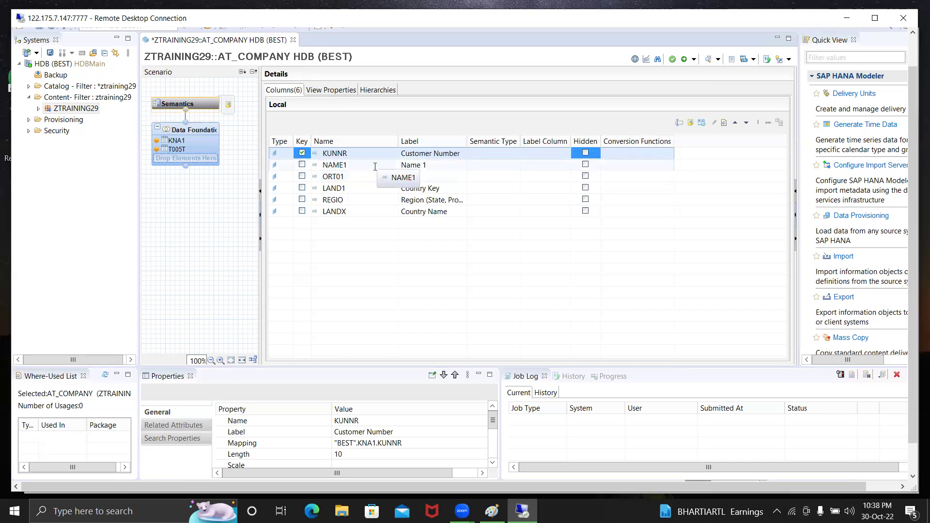
Return to the Data Foundation and move the LANDX output column up one place, above REGIO.
click(196, 130)
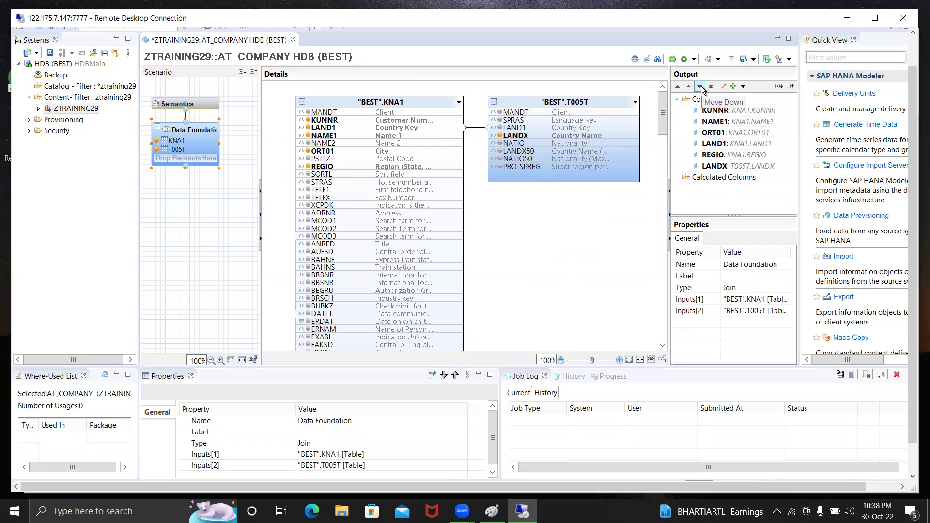
click(721, 167)
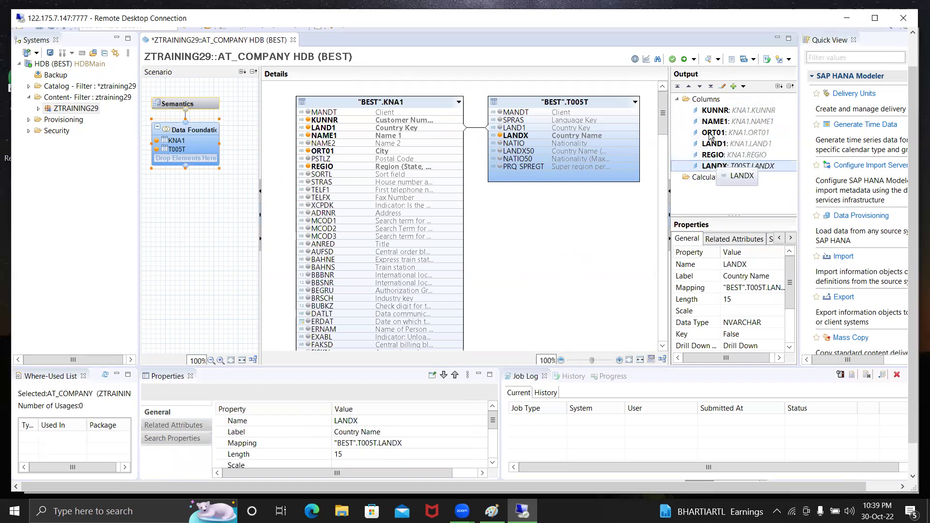
click(689, 90)
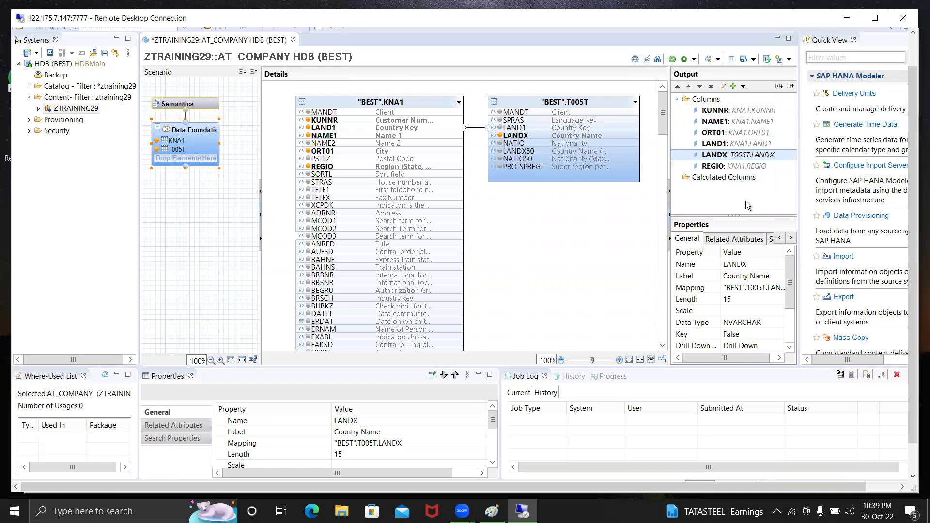
Save and activate the AT_COMPANY view, assigning it to the open change HDB@HDB//4619.
click(684, 60)
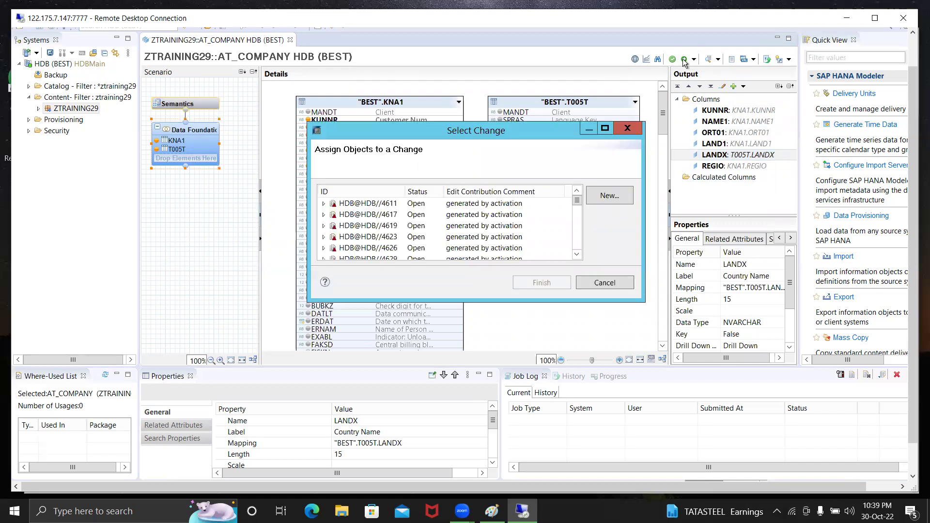
click(382, 229)
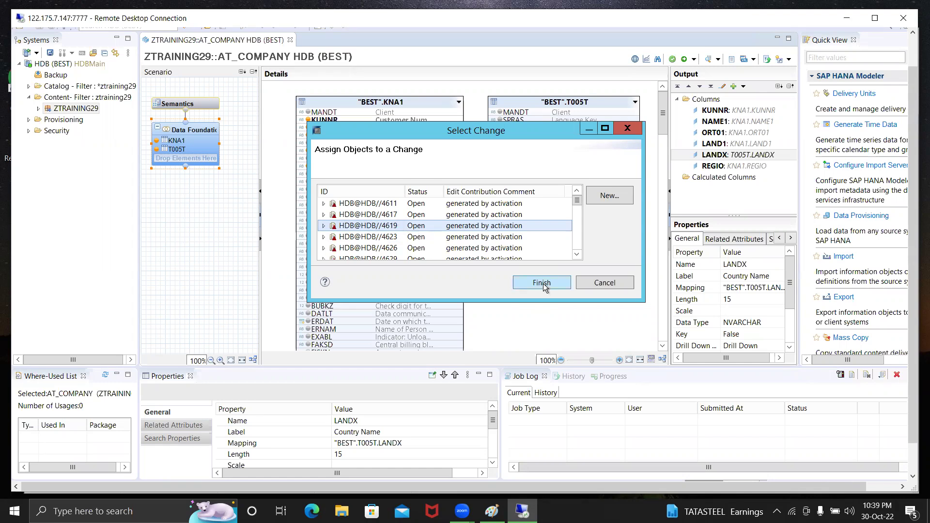
key(ctrl+F3)
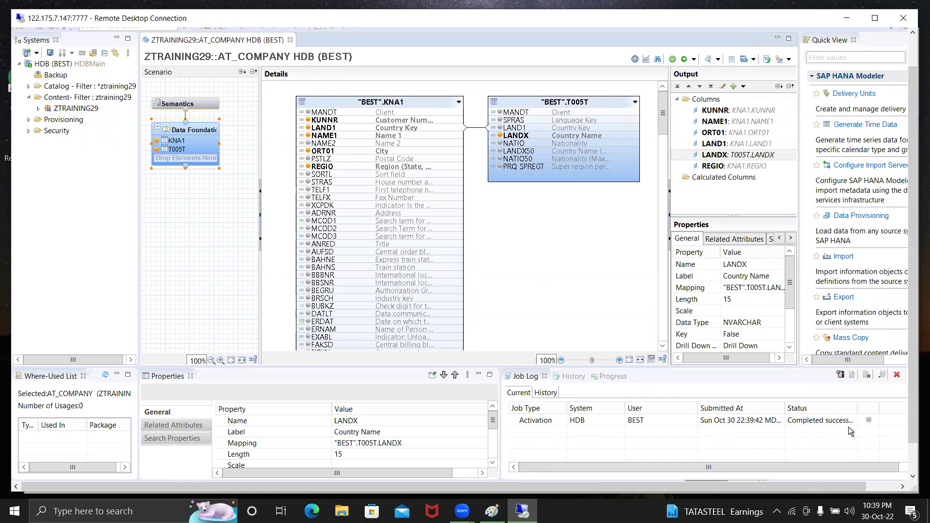
Preview the AT_COMPANY view's raw data and widen the LANDX column to show full country names.
click(708, 60)
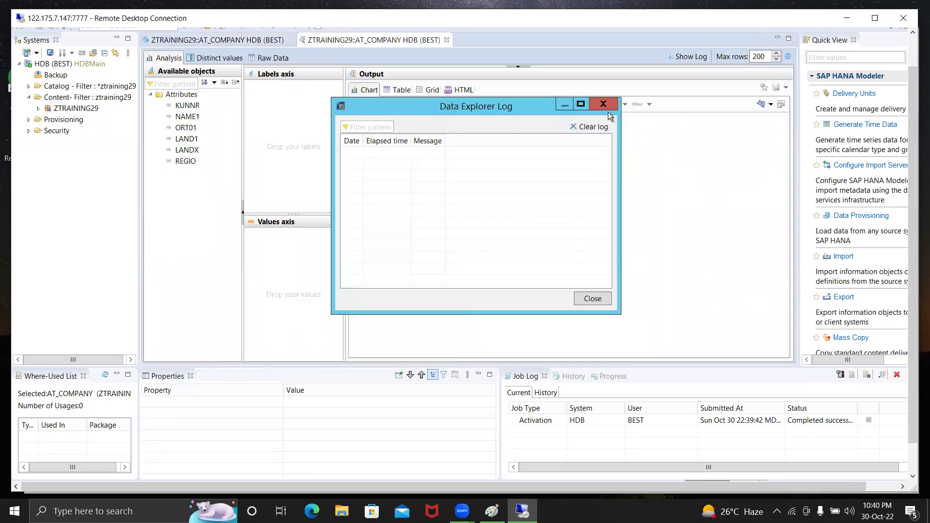
click(605, 104)
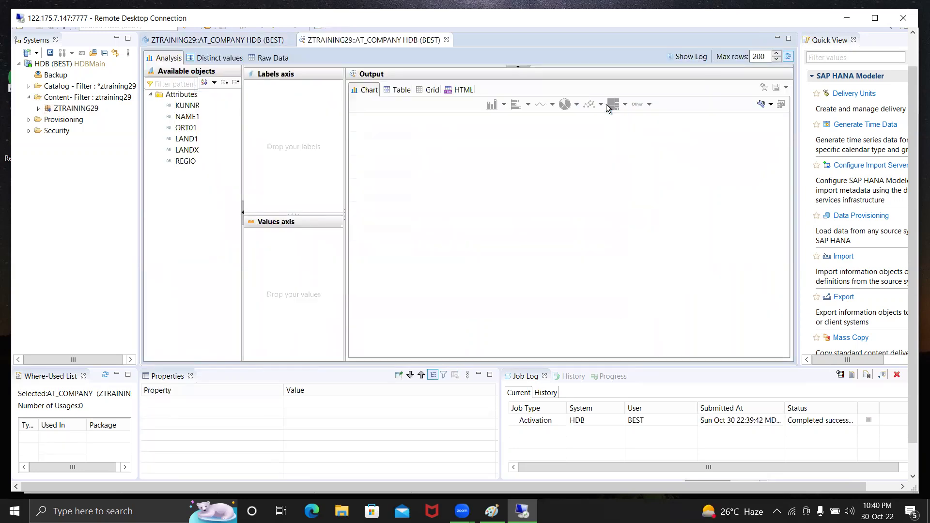
click(274, 59)
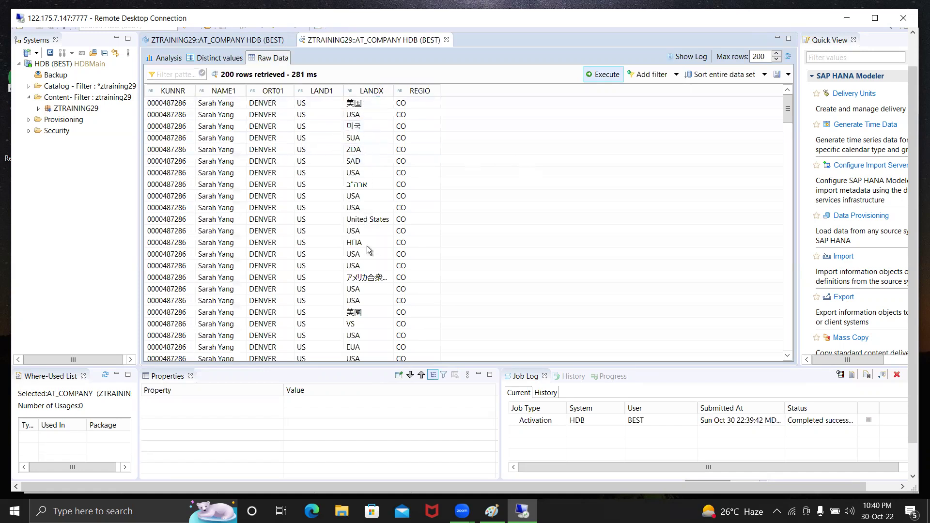
drag(392, 87, 463, 88)
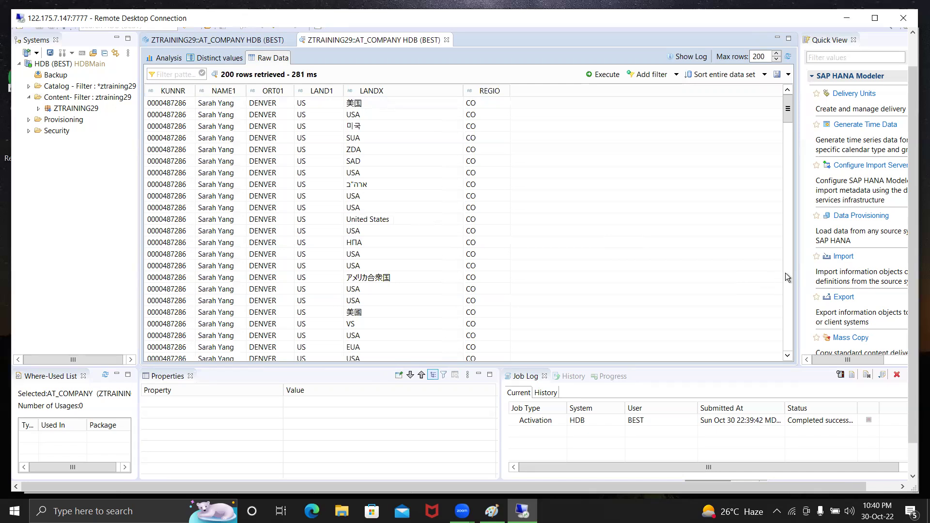
scroll(786, 274, down, 7)
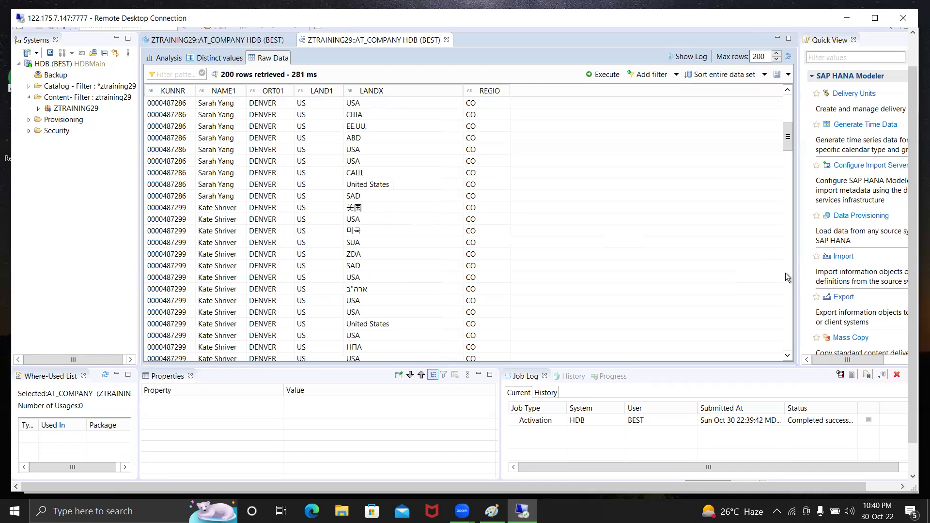
Examine the generated SQL in the preview's log with the log window widened, and close the log and the data preview.
click(692, 57)
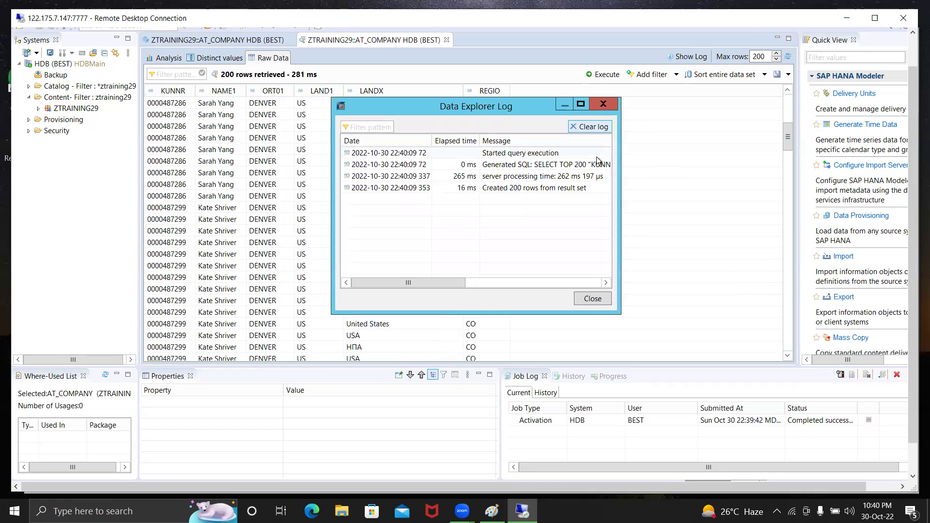
drag(618, 203, 754, 204)
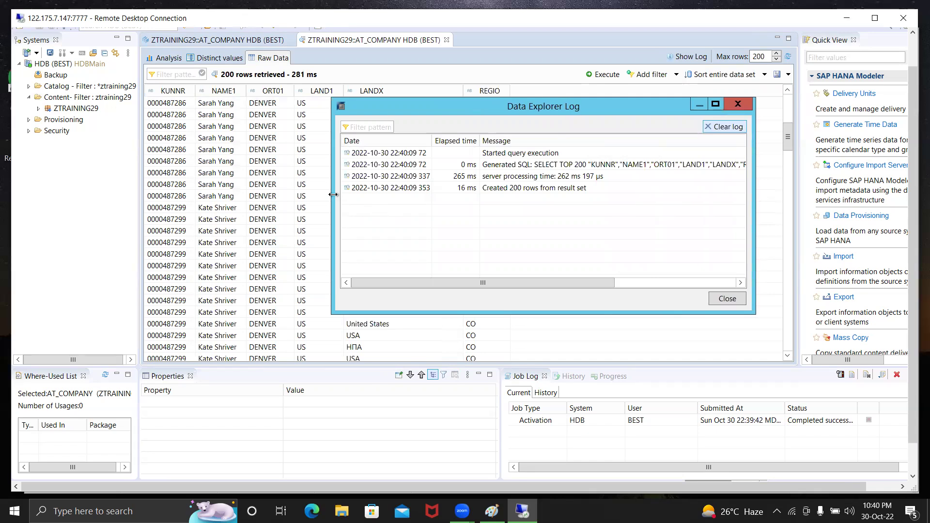
drag(333, 194, 160, 189)
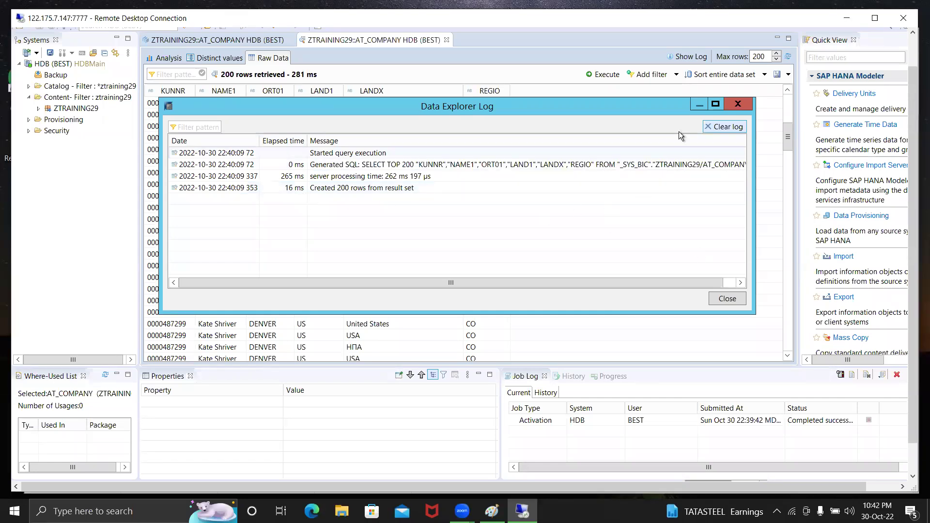
click(739, 104)
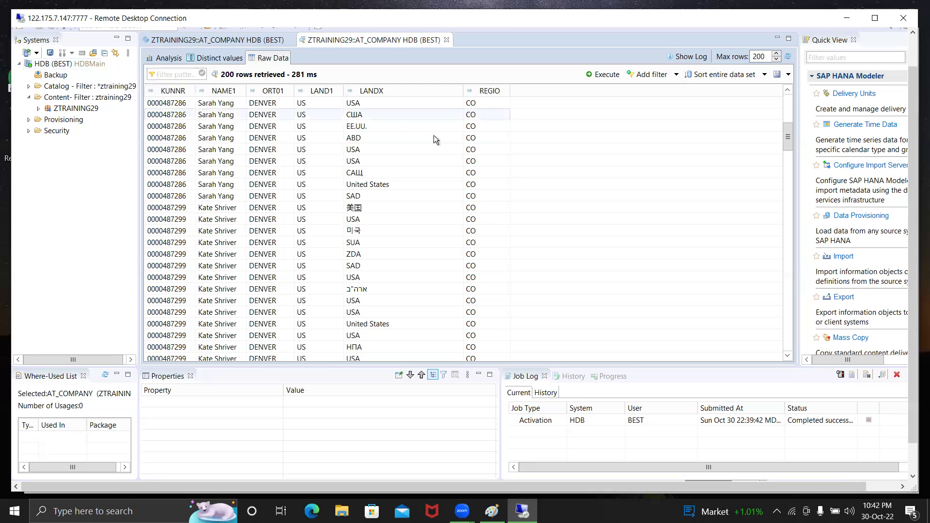
click(447, 40)
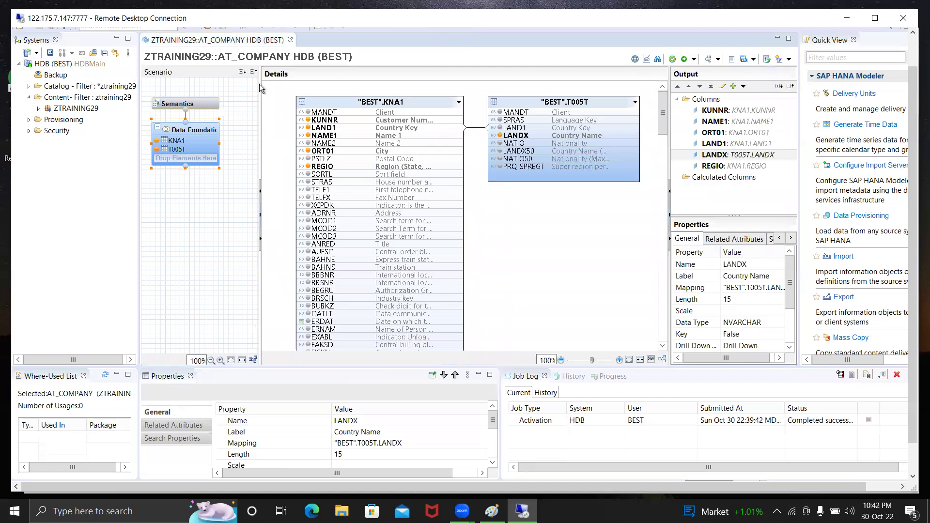
Open the Semantics node, and set the HDB system's connection locale to French (France) in its additional logon properties.
click(199, 103)
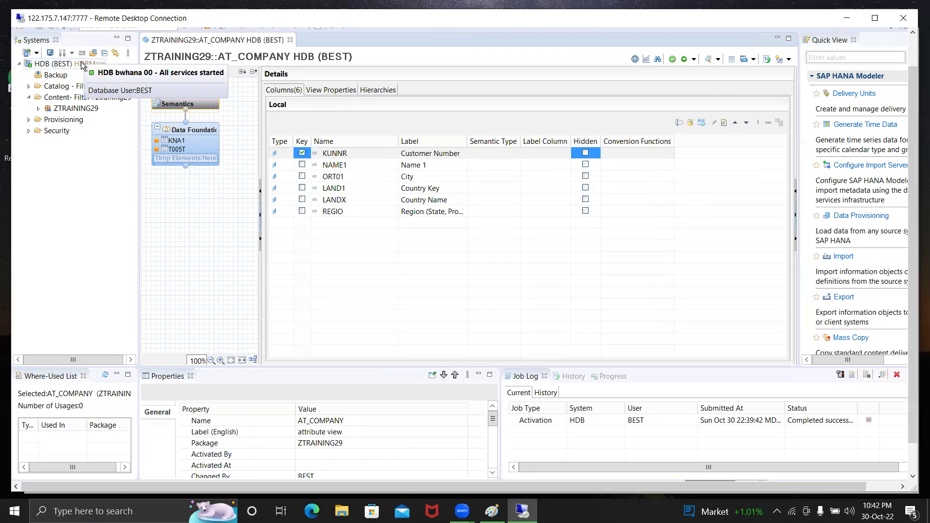
click(82, 65)
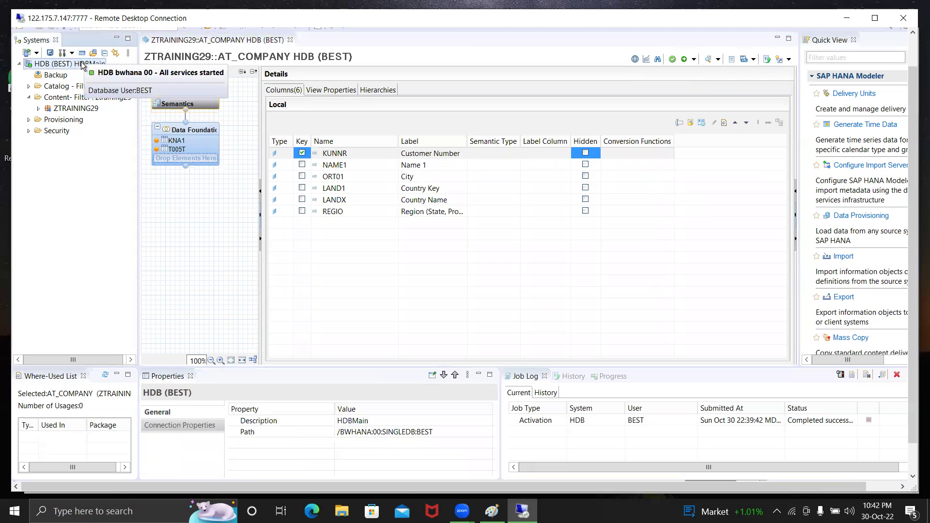
right_click(82, 65)
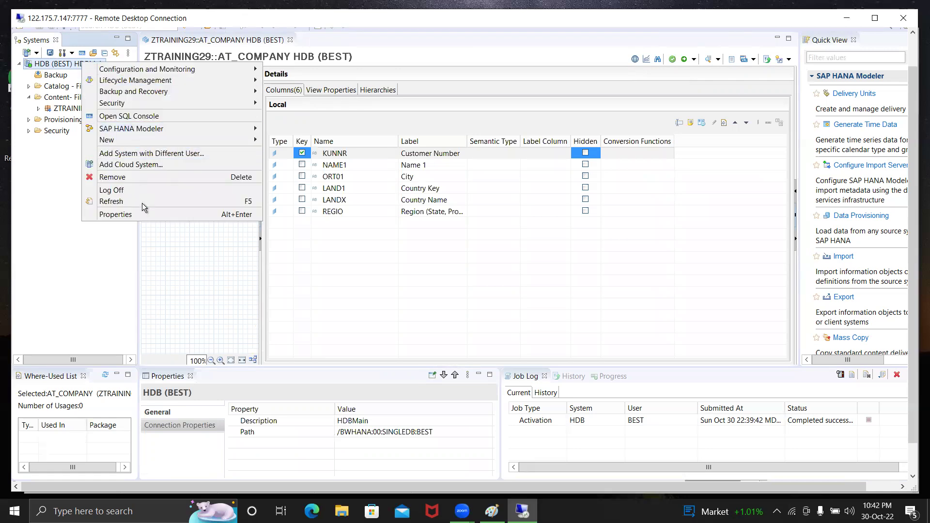
click(147, 216)
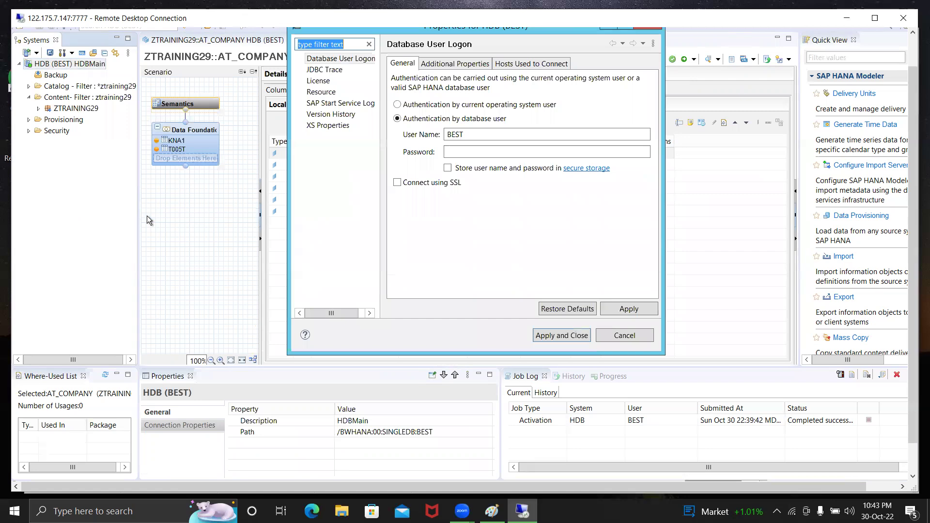
click(458, 65)
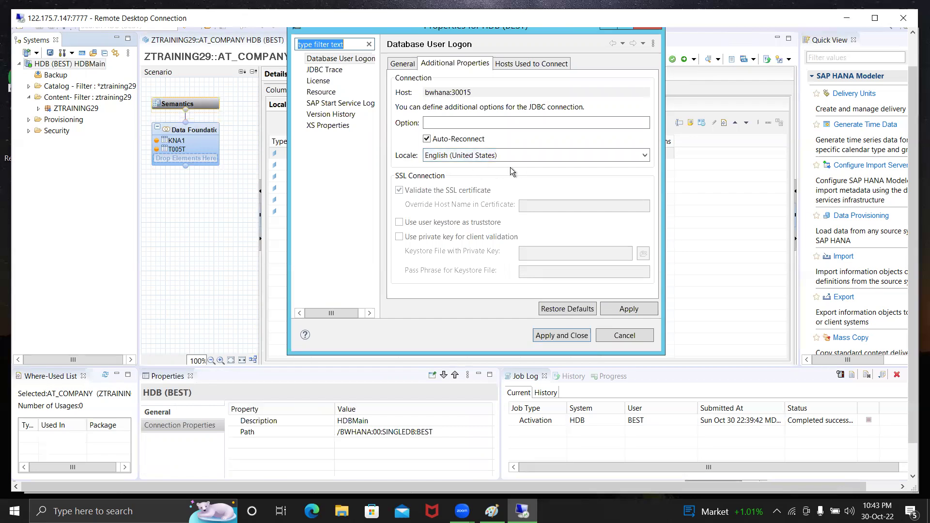
click(646, 156)
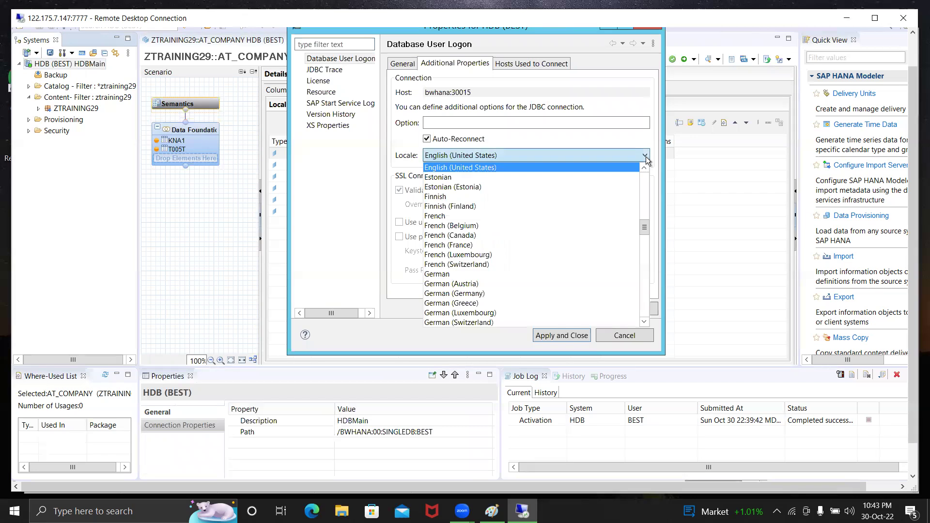
click(537, 245)
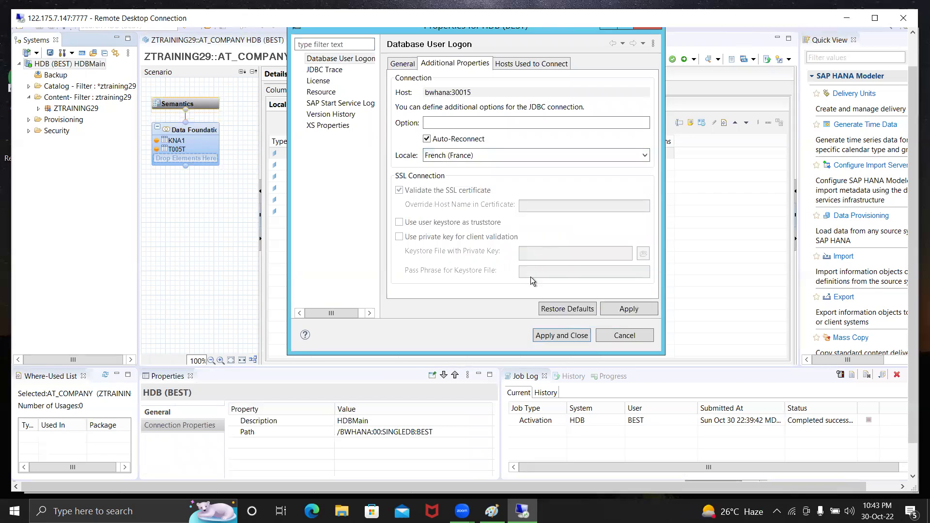
click(623, 310)
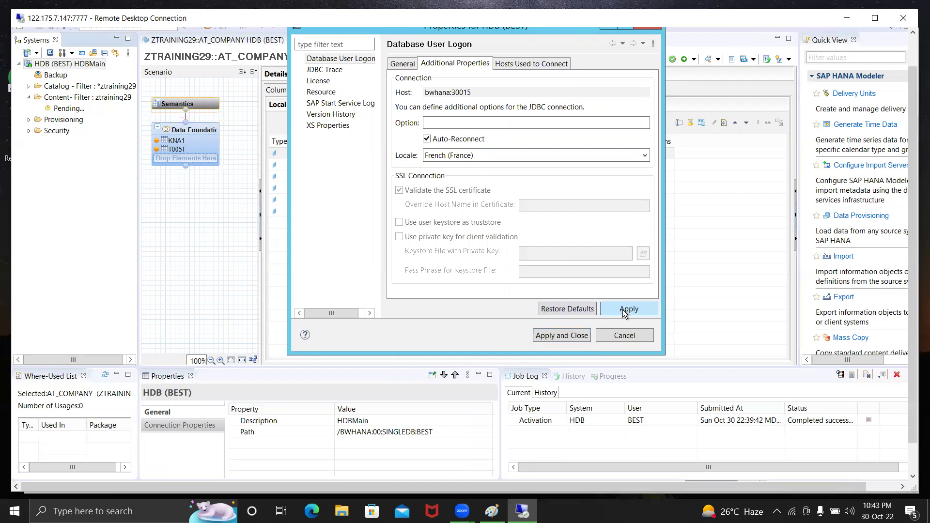
click(564, 335)
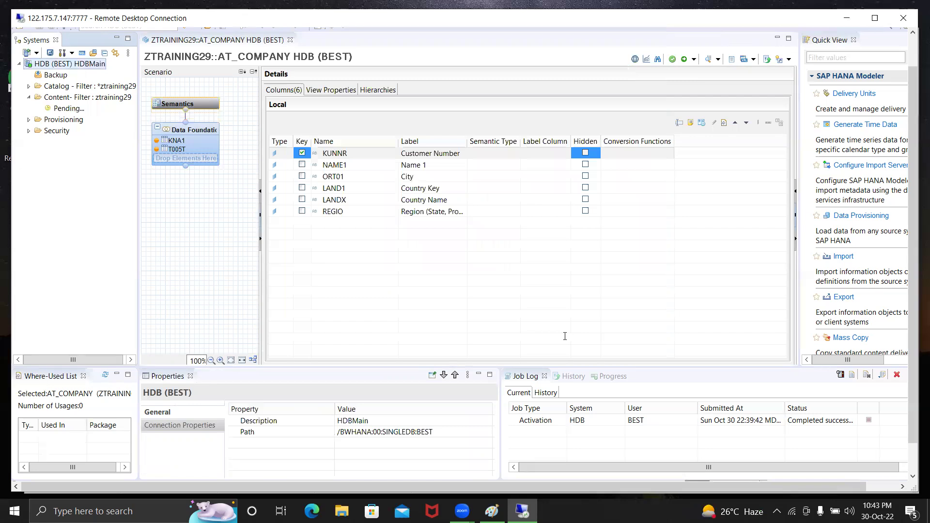
Redeploy the AT_COMPANY view and preview its raw data.
click(684, 60)
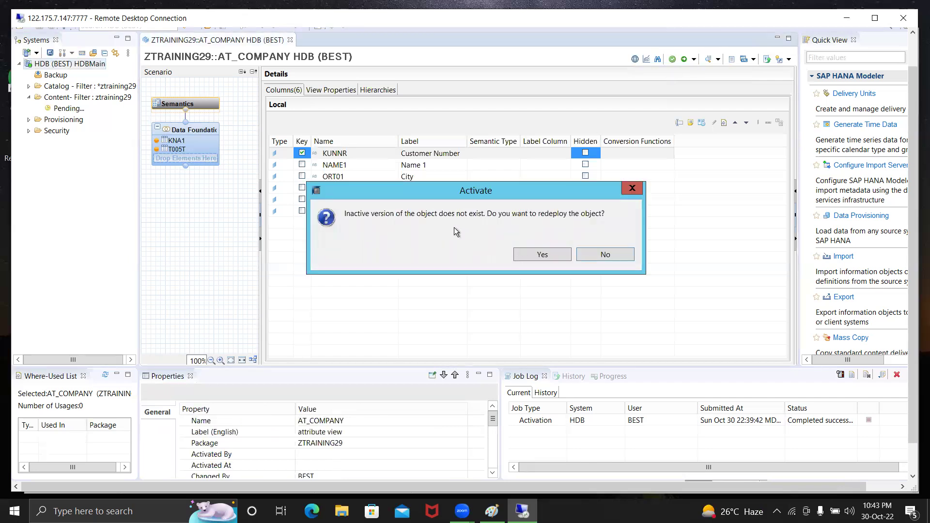
click(541, 255)
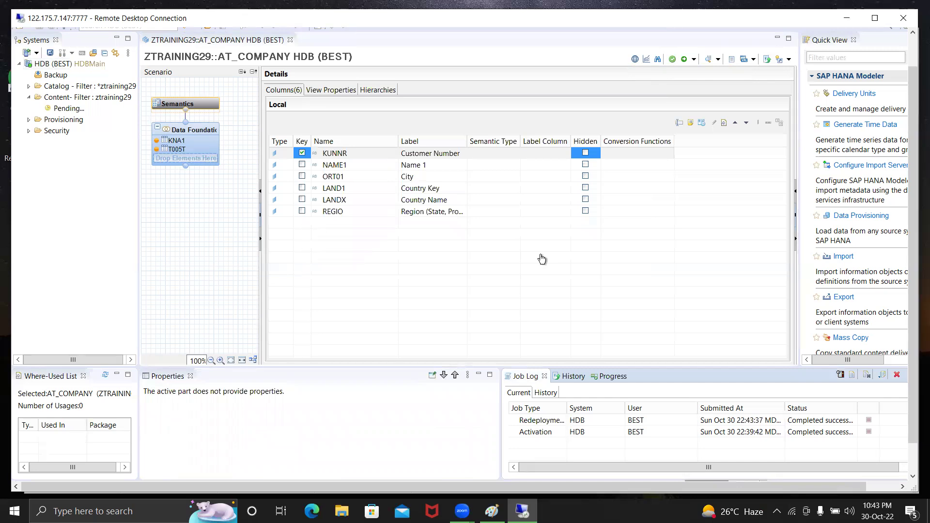
click(708, 62)
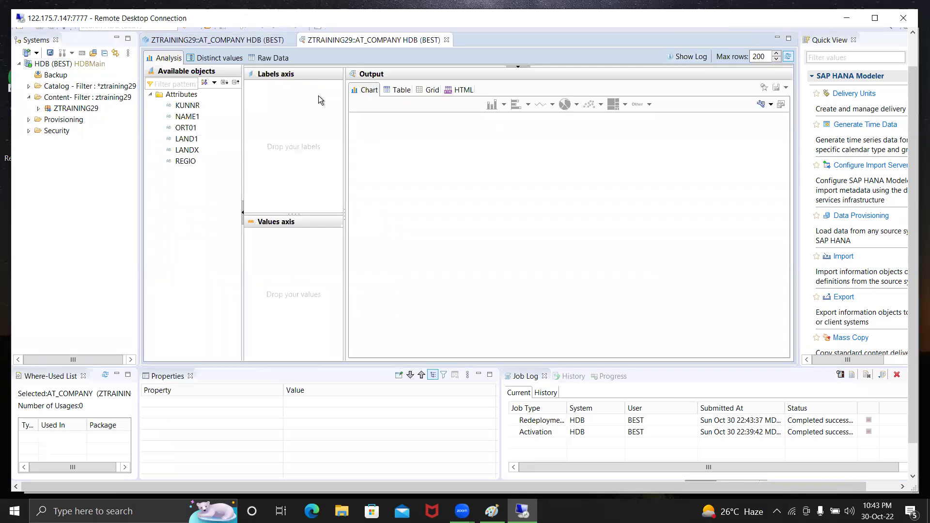
click(281, 59)
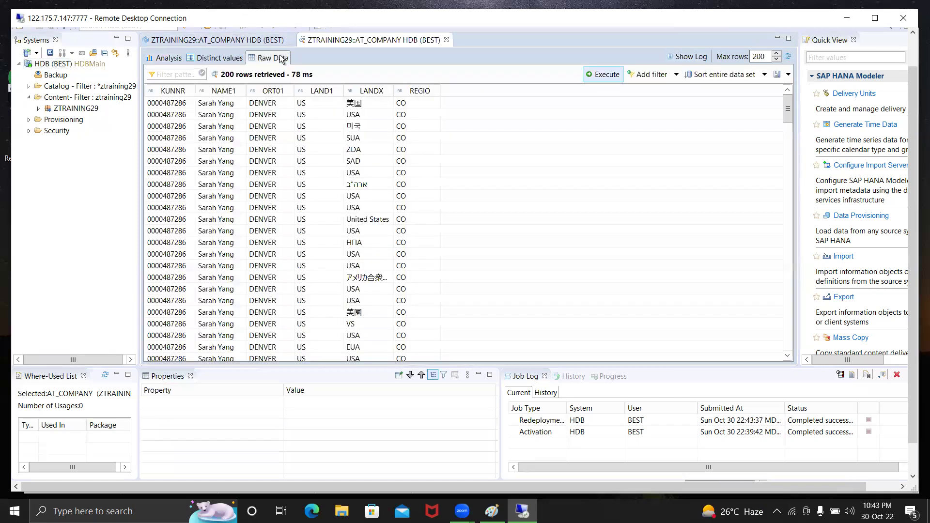
Examine the LANDX country names and their languages across the raw data rows for each customer.
click(787, 260)
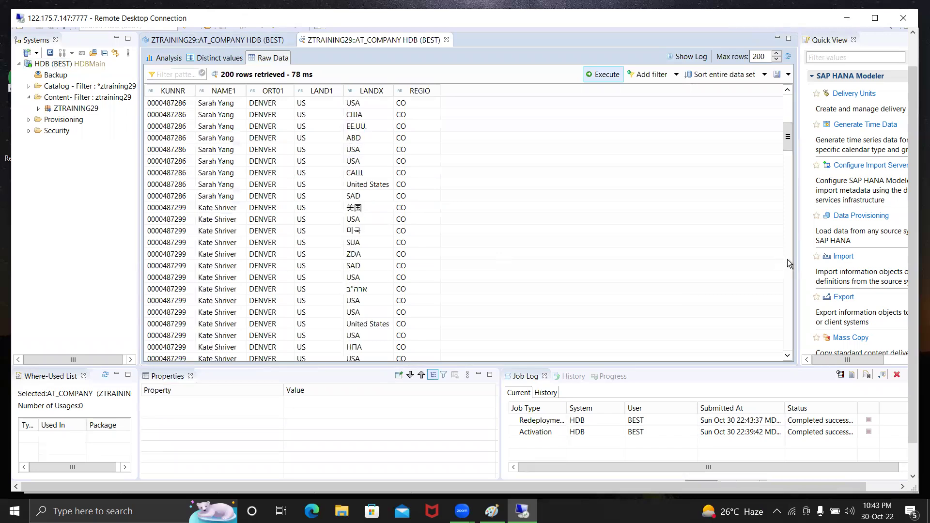
click(786, 259)
click(786, 259)
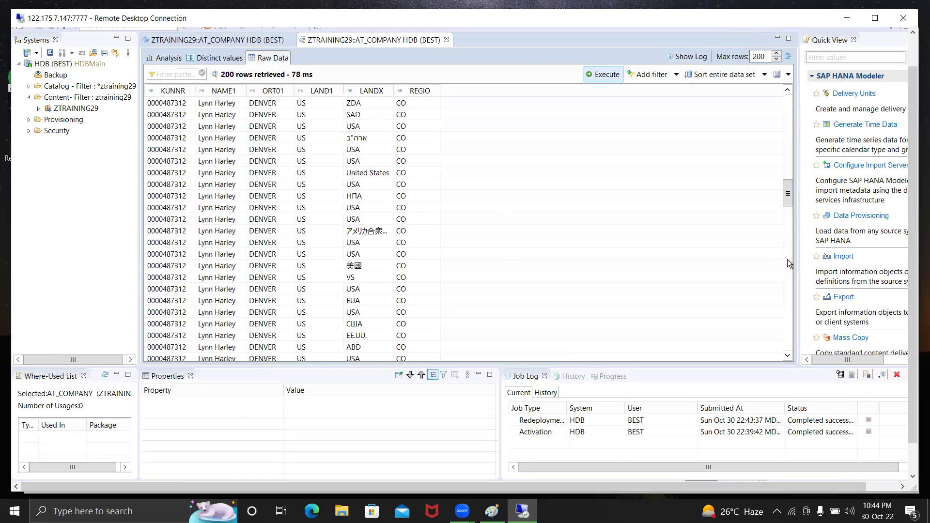
click(786, 286)
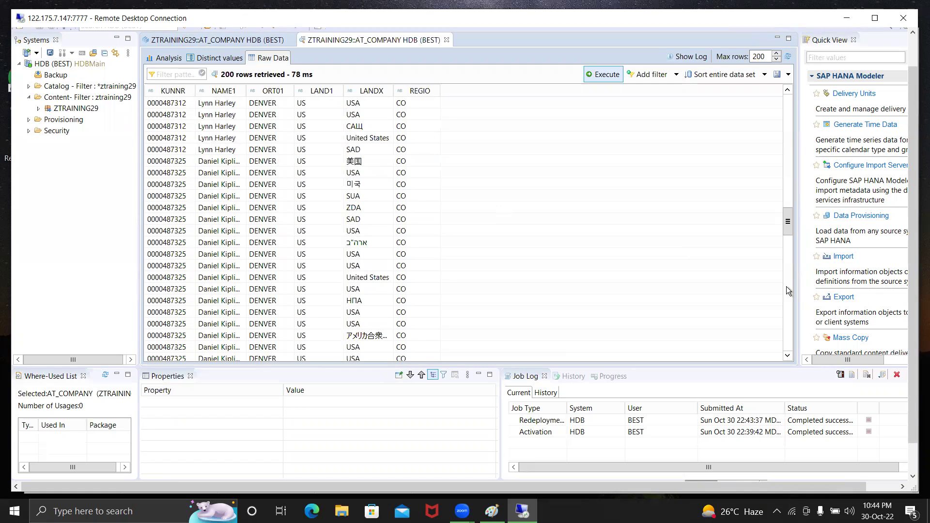
click(786, 287)
click(783, 328)
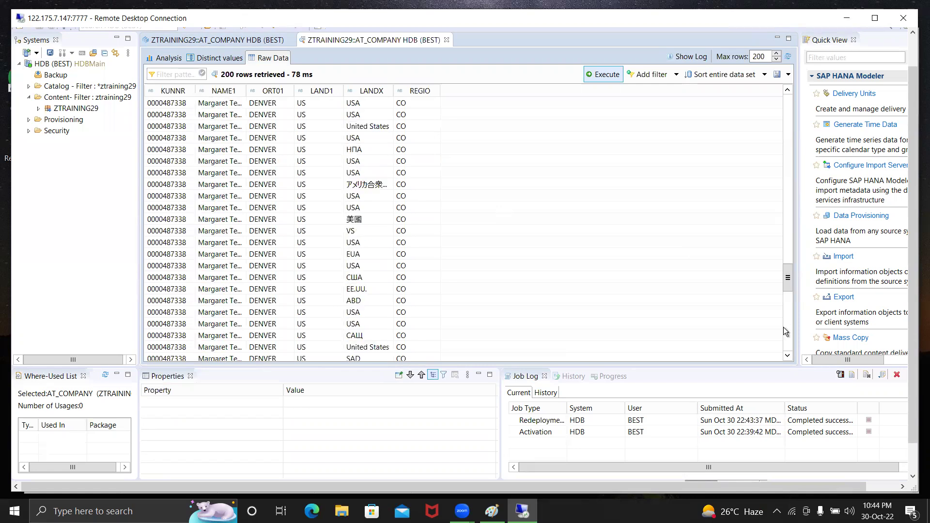
click(783, 327)
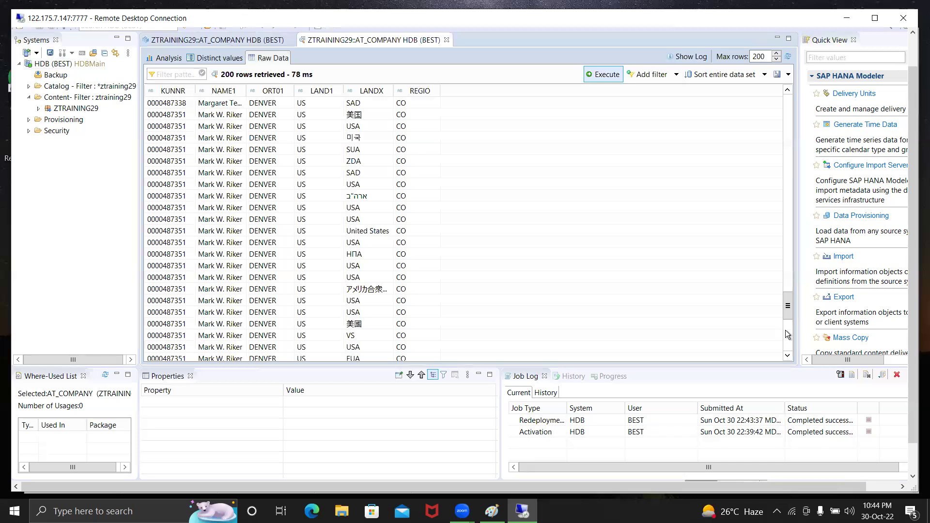
click(786, 331)
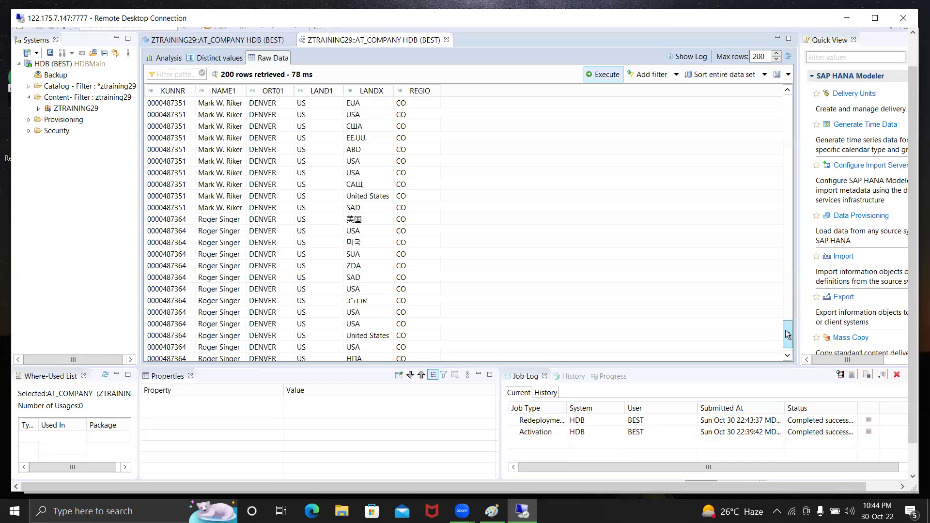
click(786, 128)
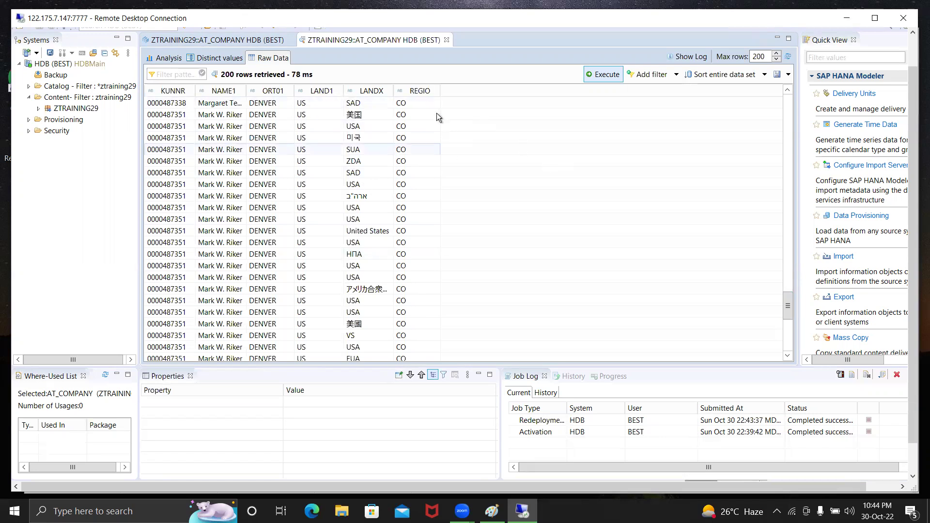
click(787, 105)
click(787, 105)
click(787, 105)
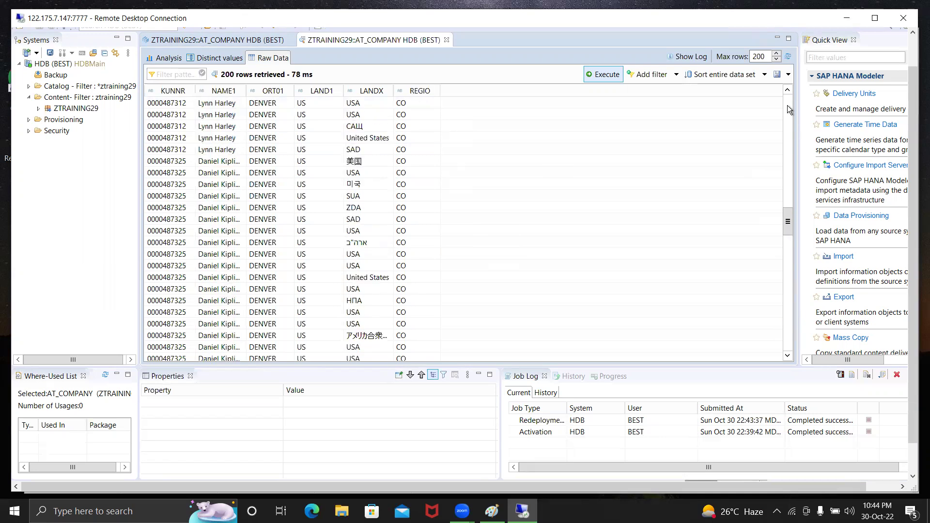
click(787, 106)
click(786, 106)
click(787, 106)
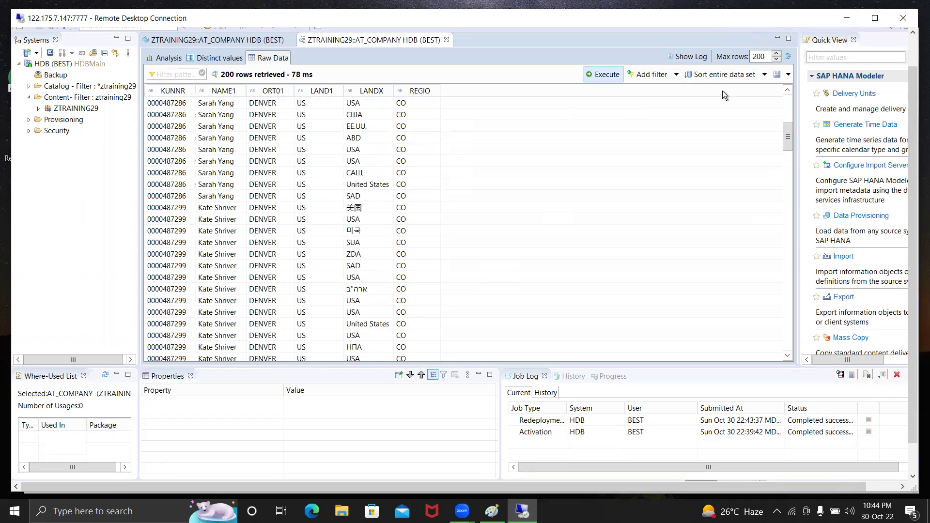
Set the preview's maximum rows to 800, refresh and review the raw data, and close the preview.
click(758, 56)
key(BackSpace)
text(8)
click(789, 56)
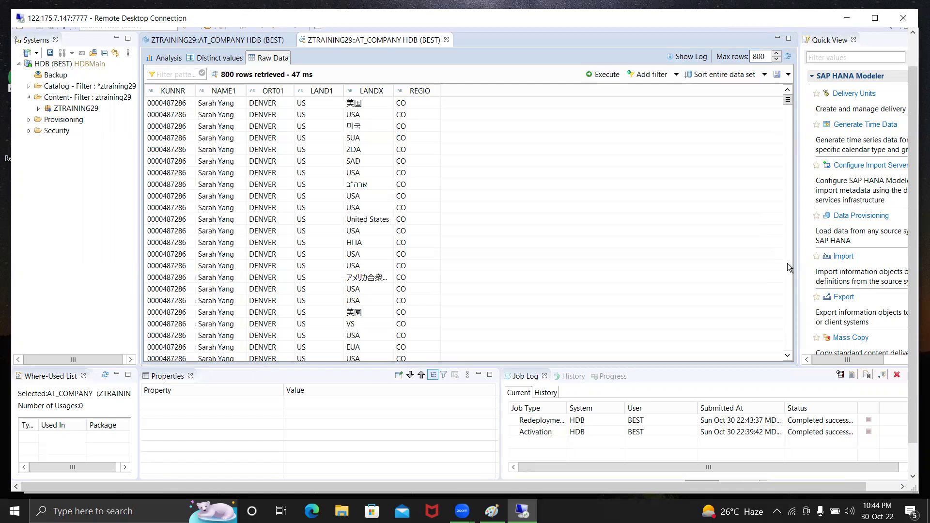
scroll(787, 262, down, 20)
scroll(787, 263, down, 20)
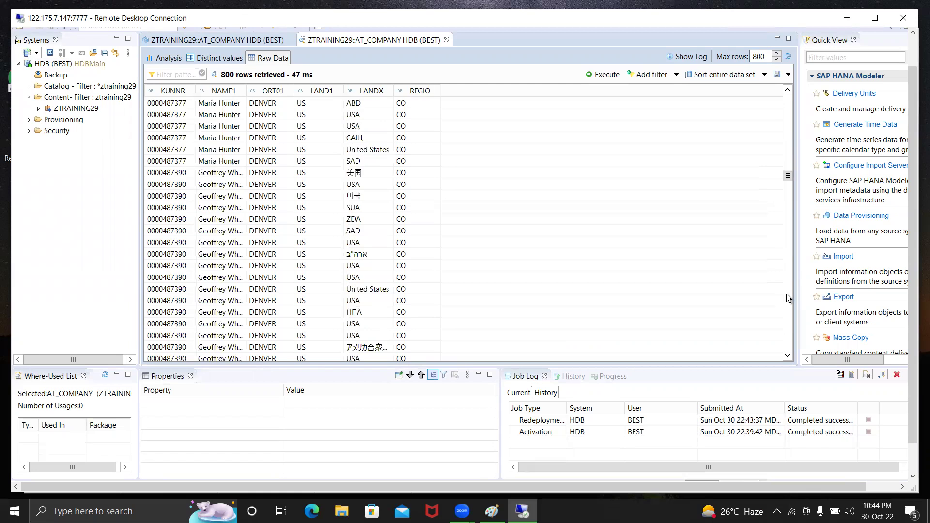
scroll(786, 295, down, 20)
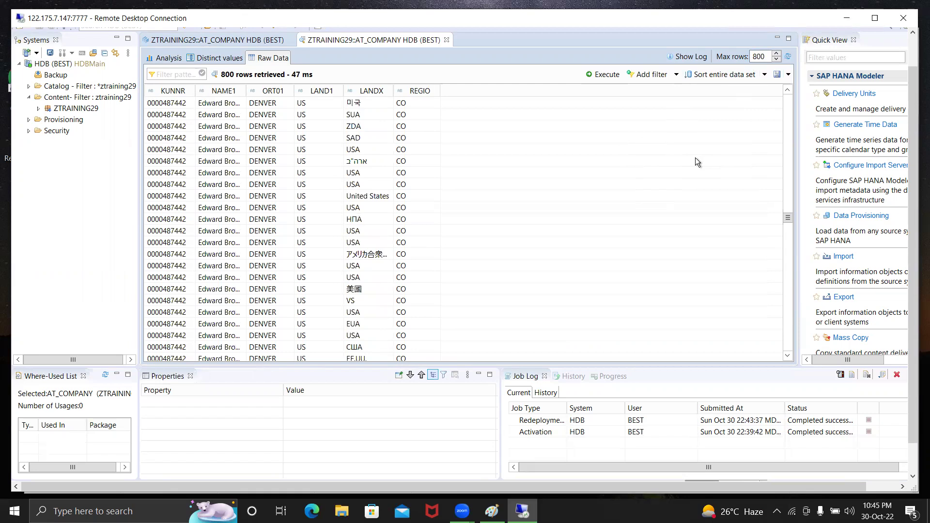
click(446, 40)
click(447, 39)
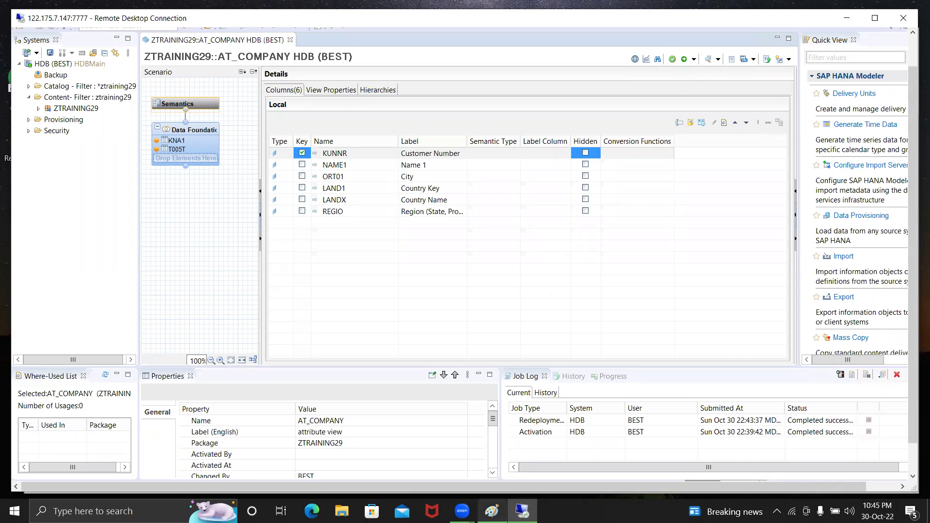
Switch to Paint and add a text note beside the join and union examples listing "inner join" and "text join".
click(491, 511)
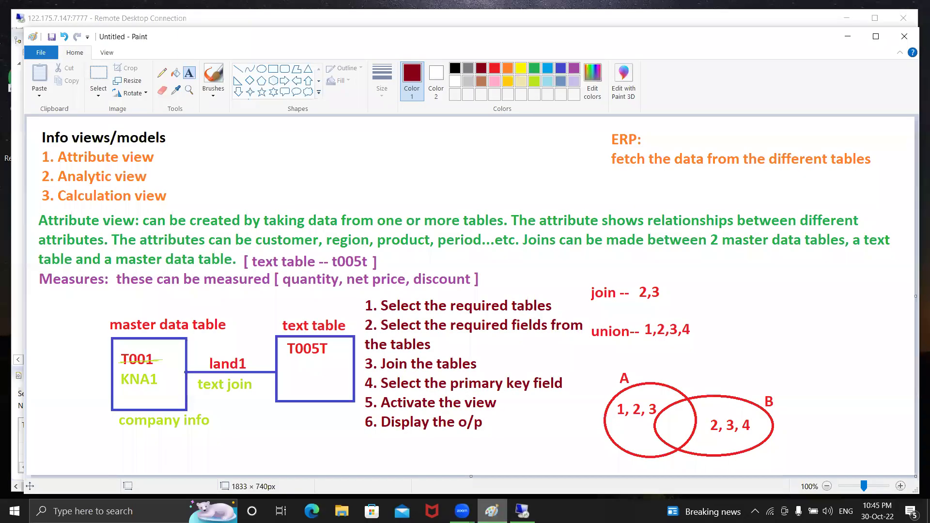
click(737, 276)
text(in)
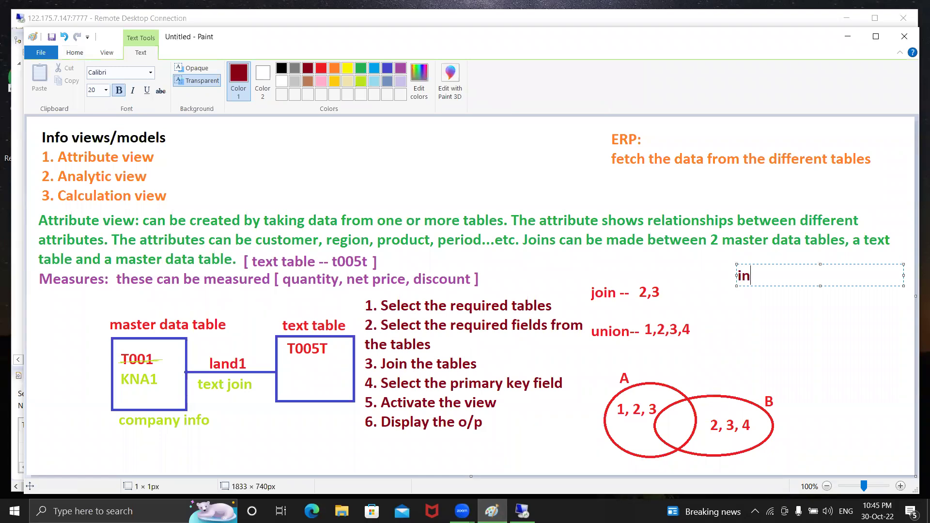
text(ner join)
key(Return)
text(text join)
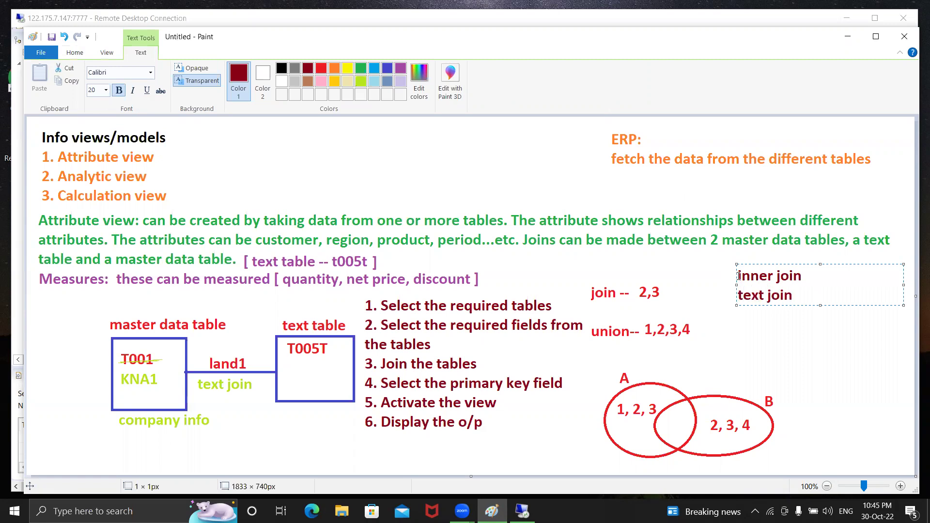
key(Return)
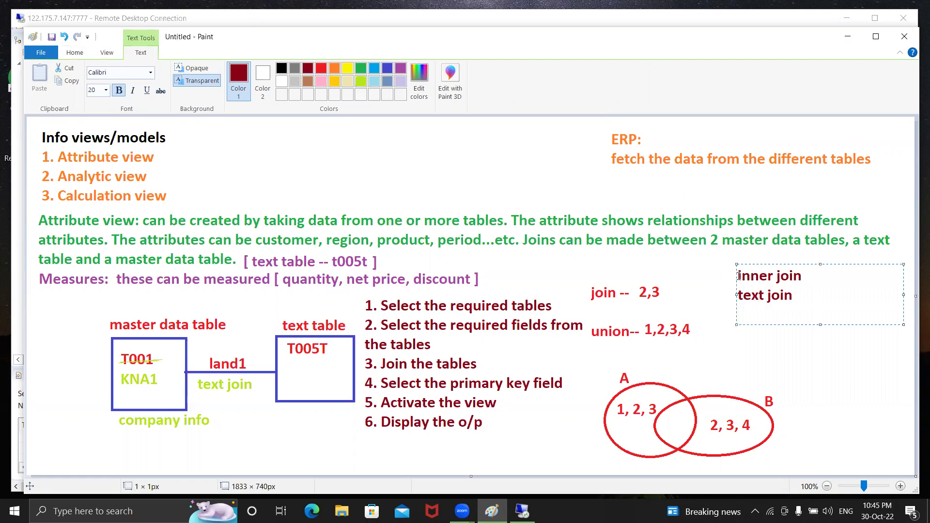